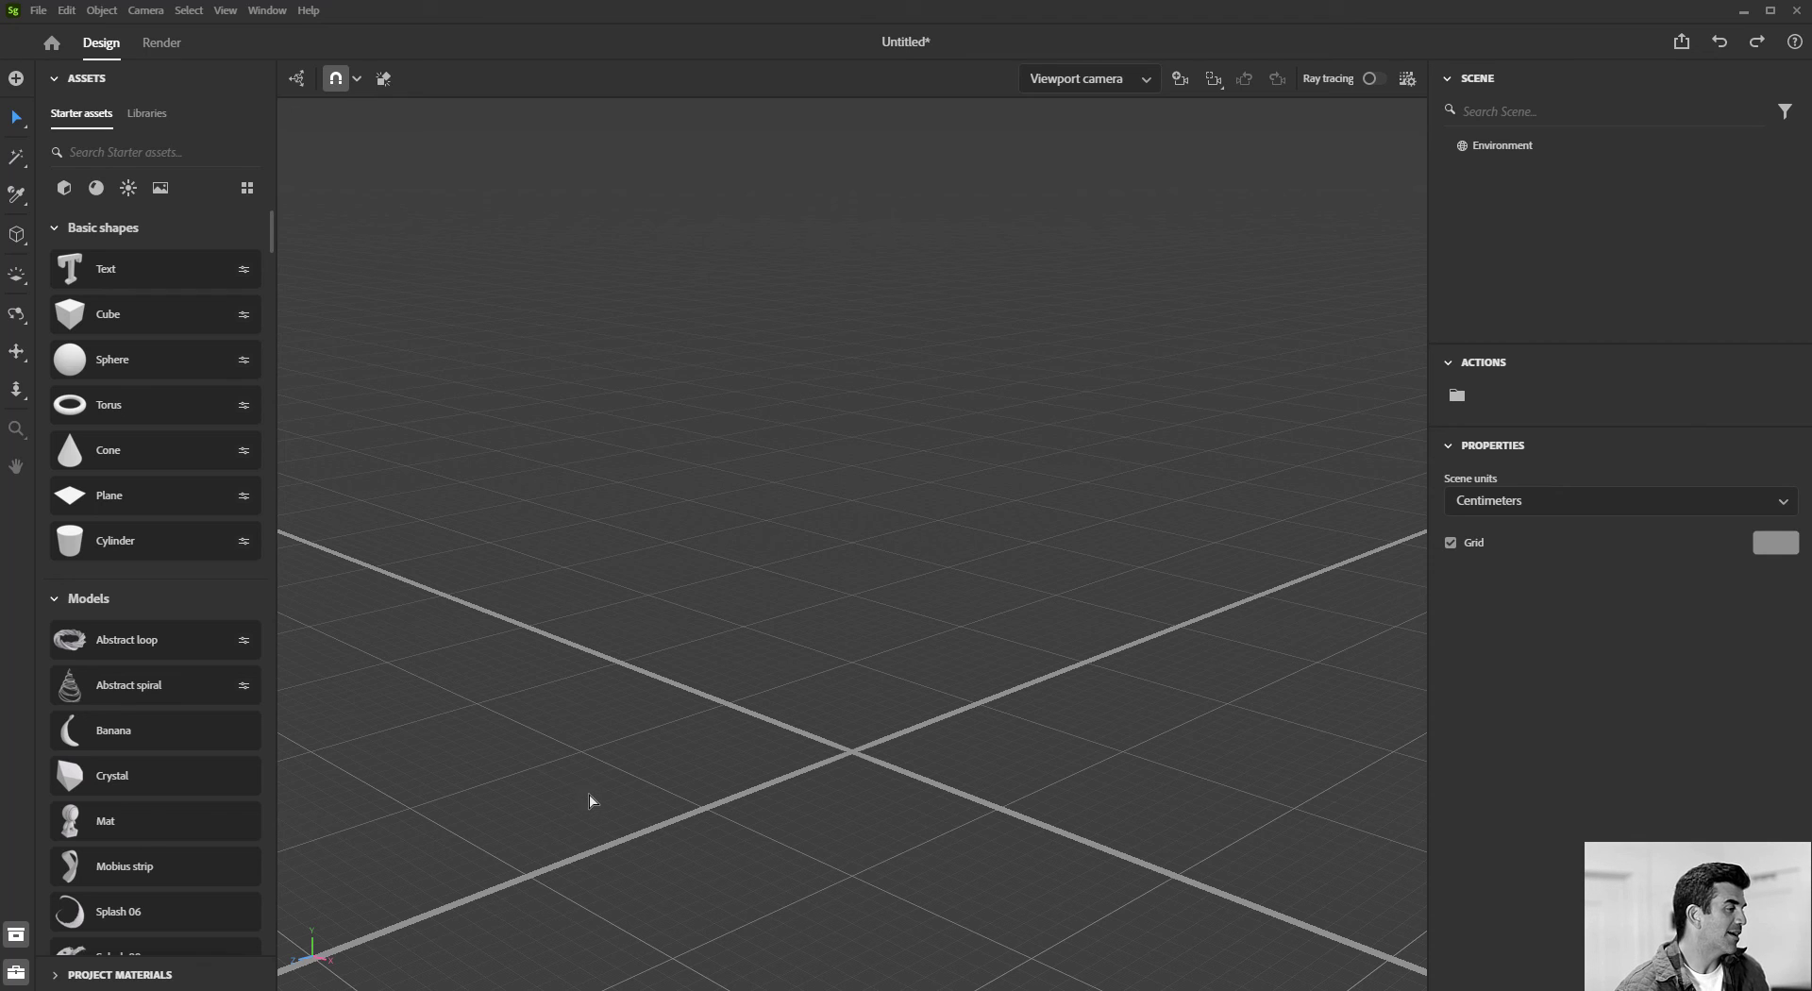
Add the Mat model from Starter assets > Models, then deselect it.
left_click(107, 829)
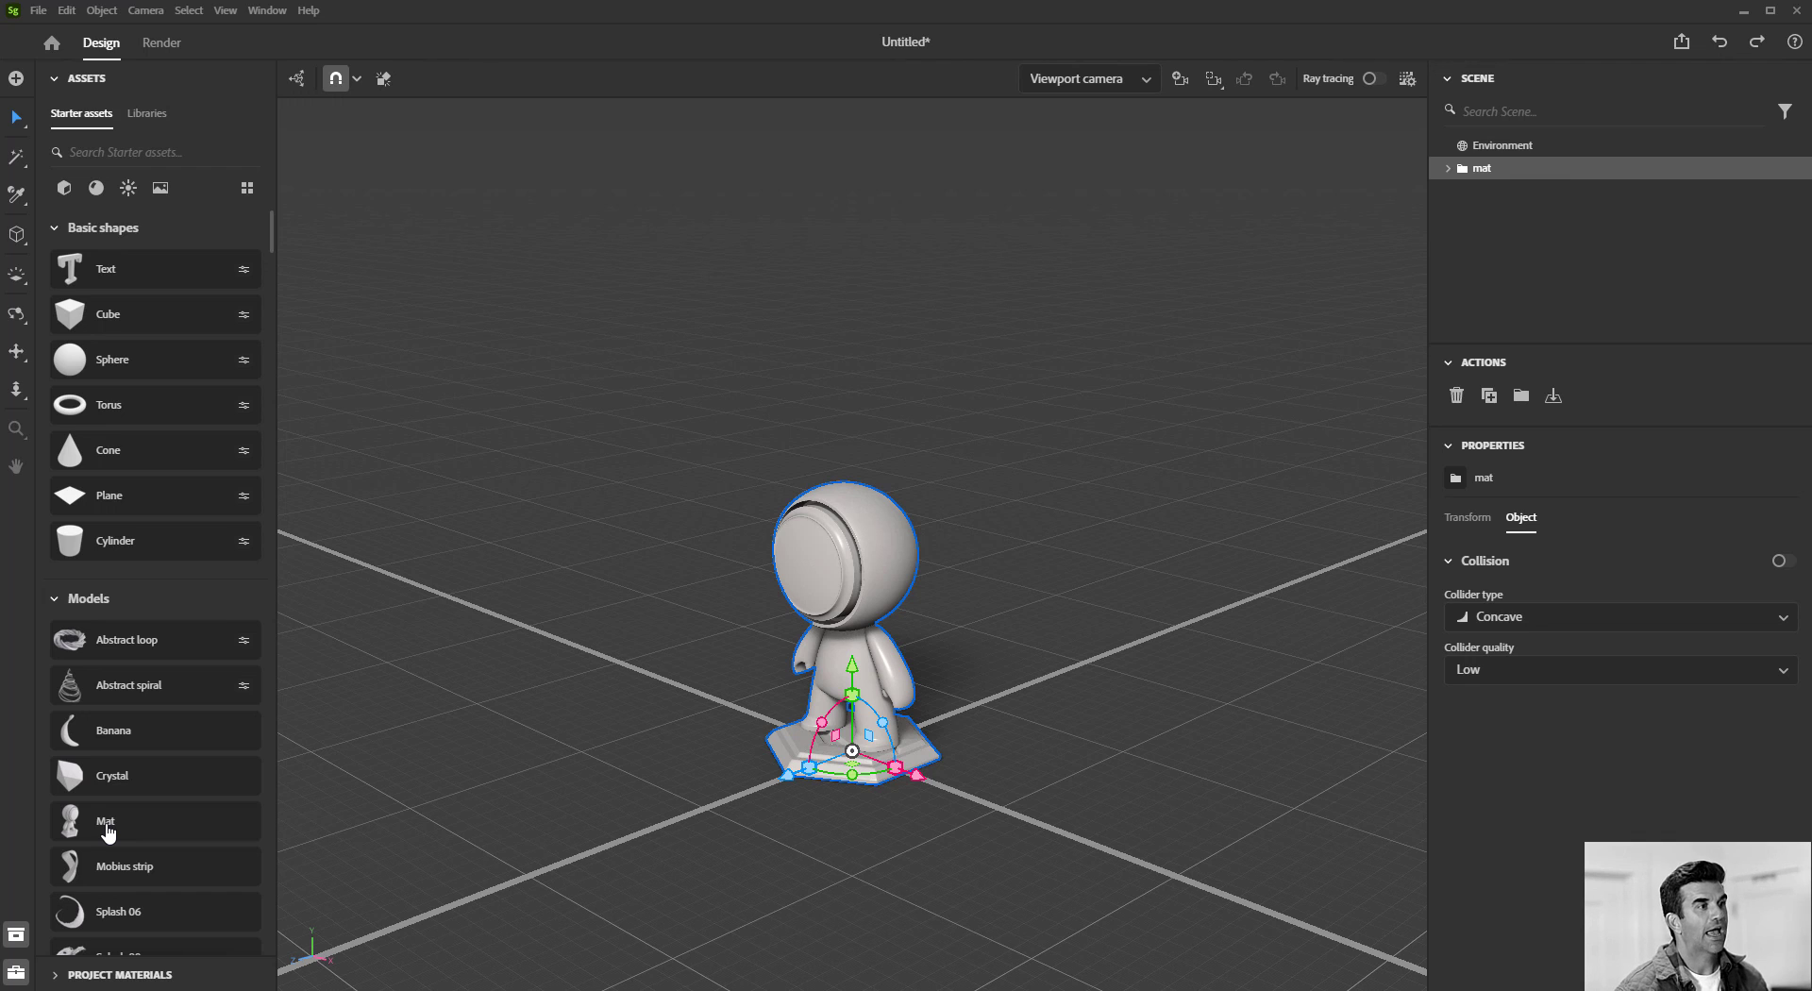
left_click_drag(821, 373, 857, 366)
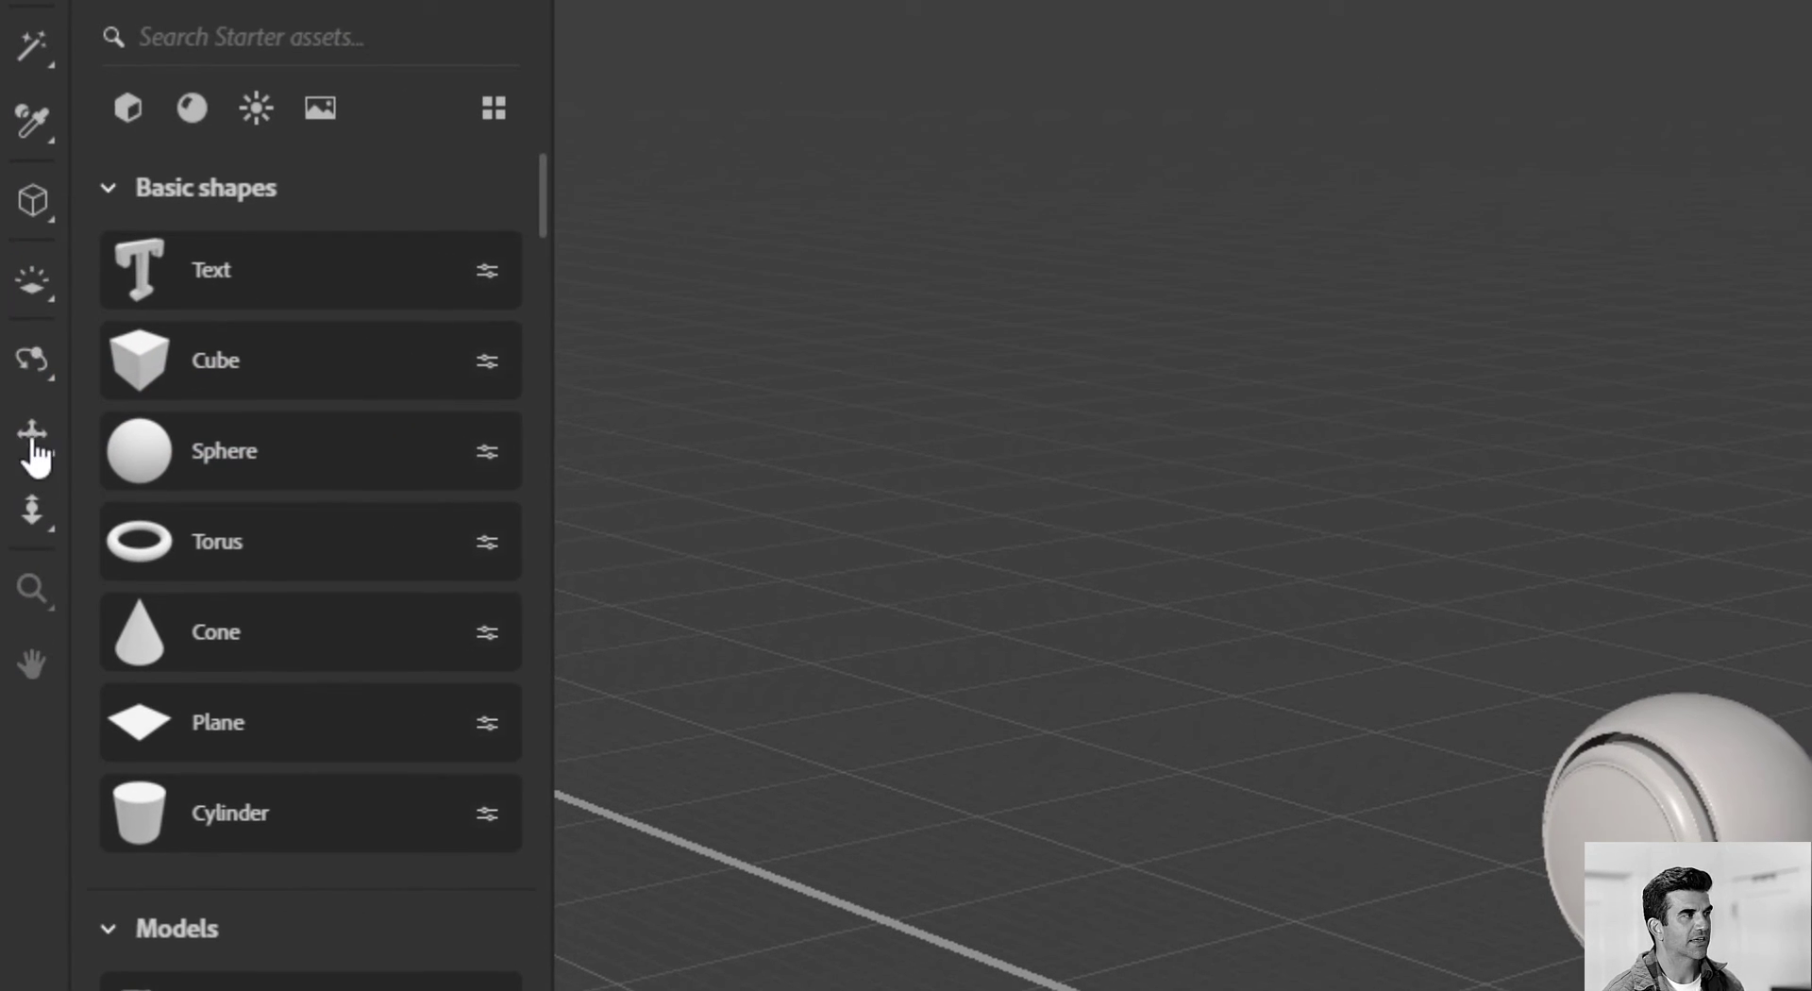
Orbit, pan and dolly the camera around Mat, ending slightly closer to the figure.
left_click(38, 370)
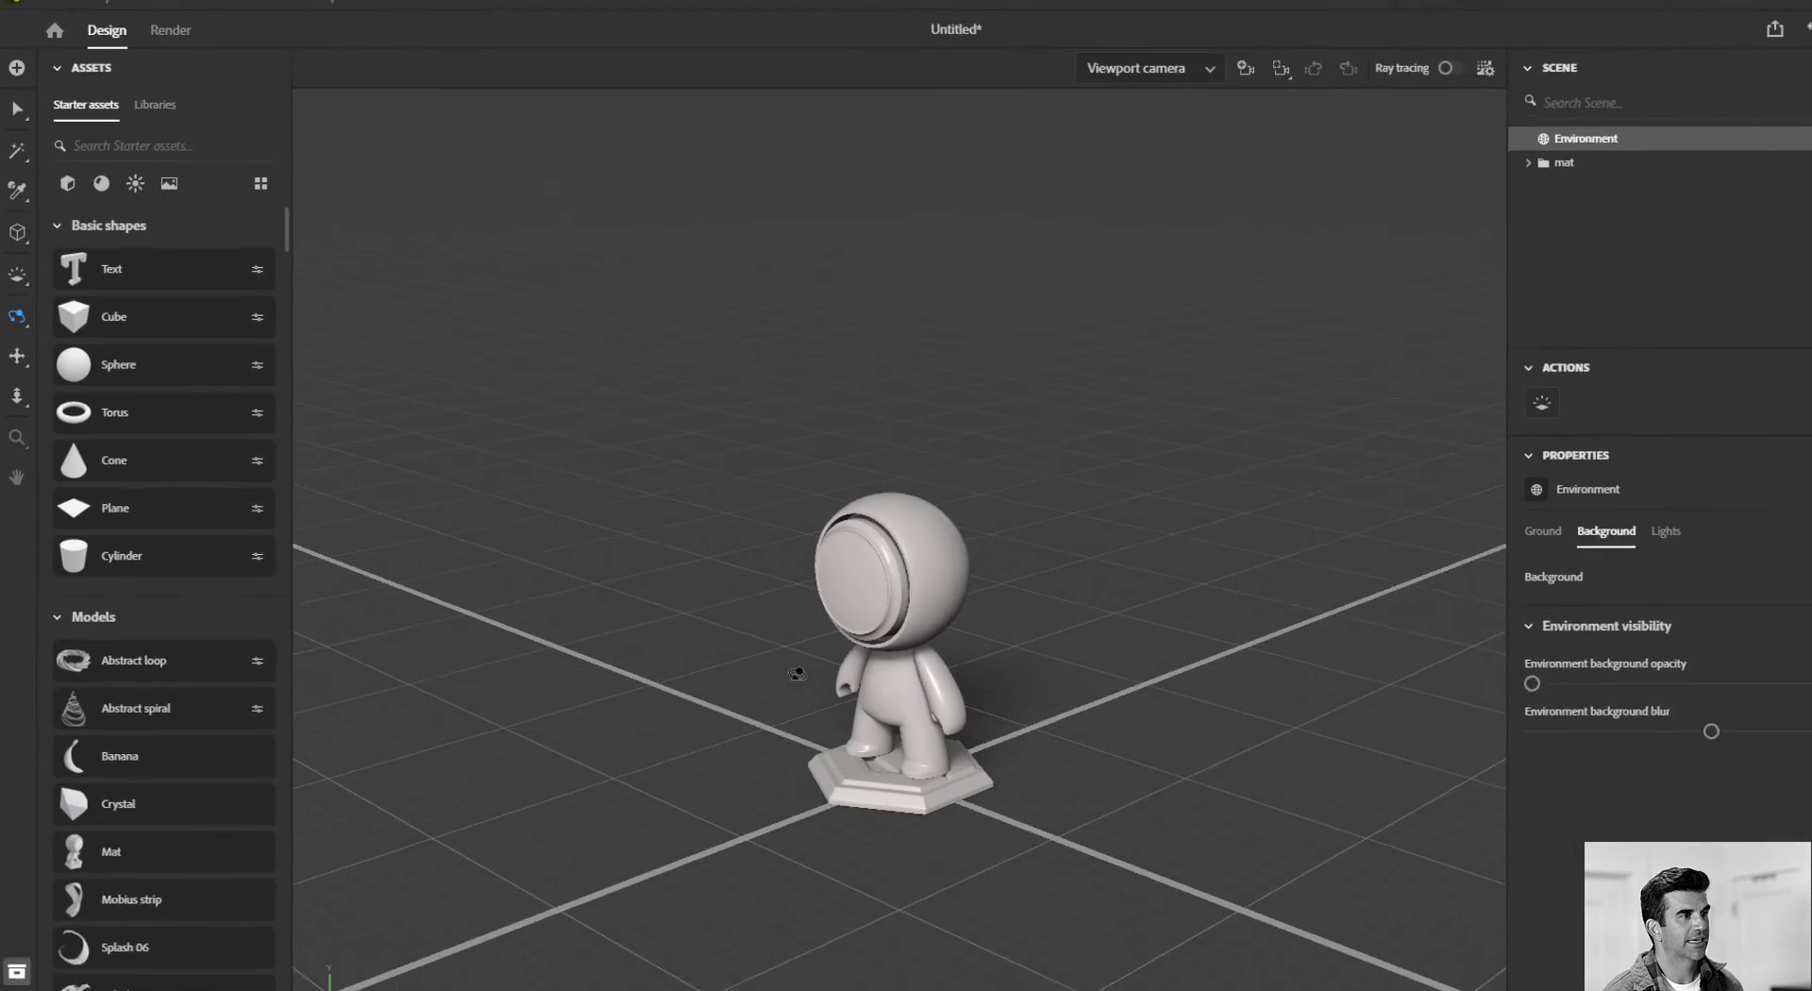
mouse_move(878, 566)
left_mouse_down()
mouse_move(819, 574)
mouse_move(1059, 591)
mouse_move(632, 605)
mouse_move(679, 598)
left_mouse_up()
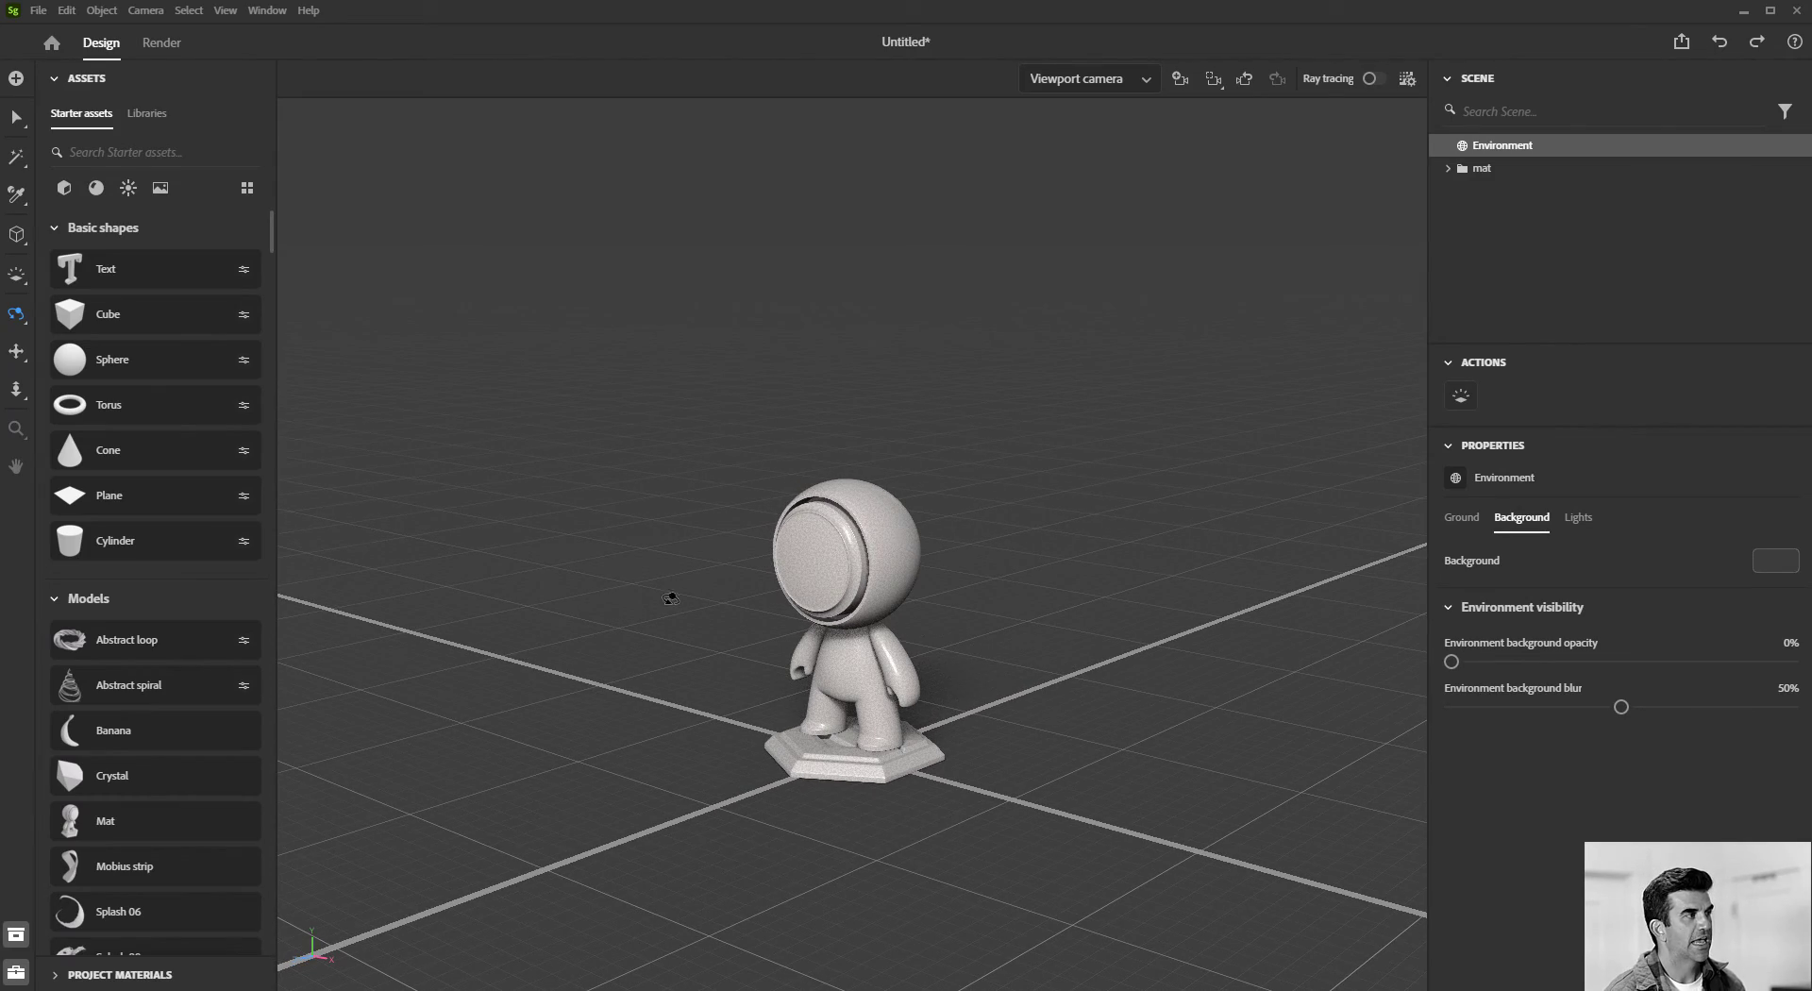
left_click(21, 354)
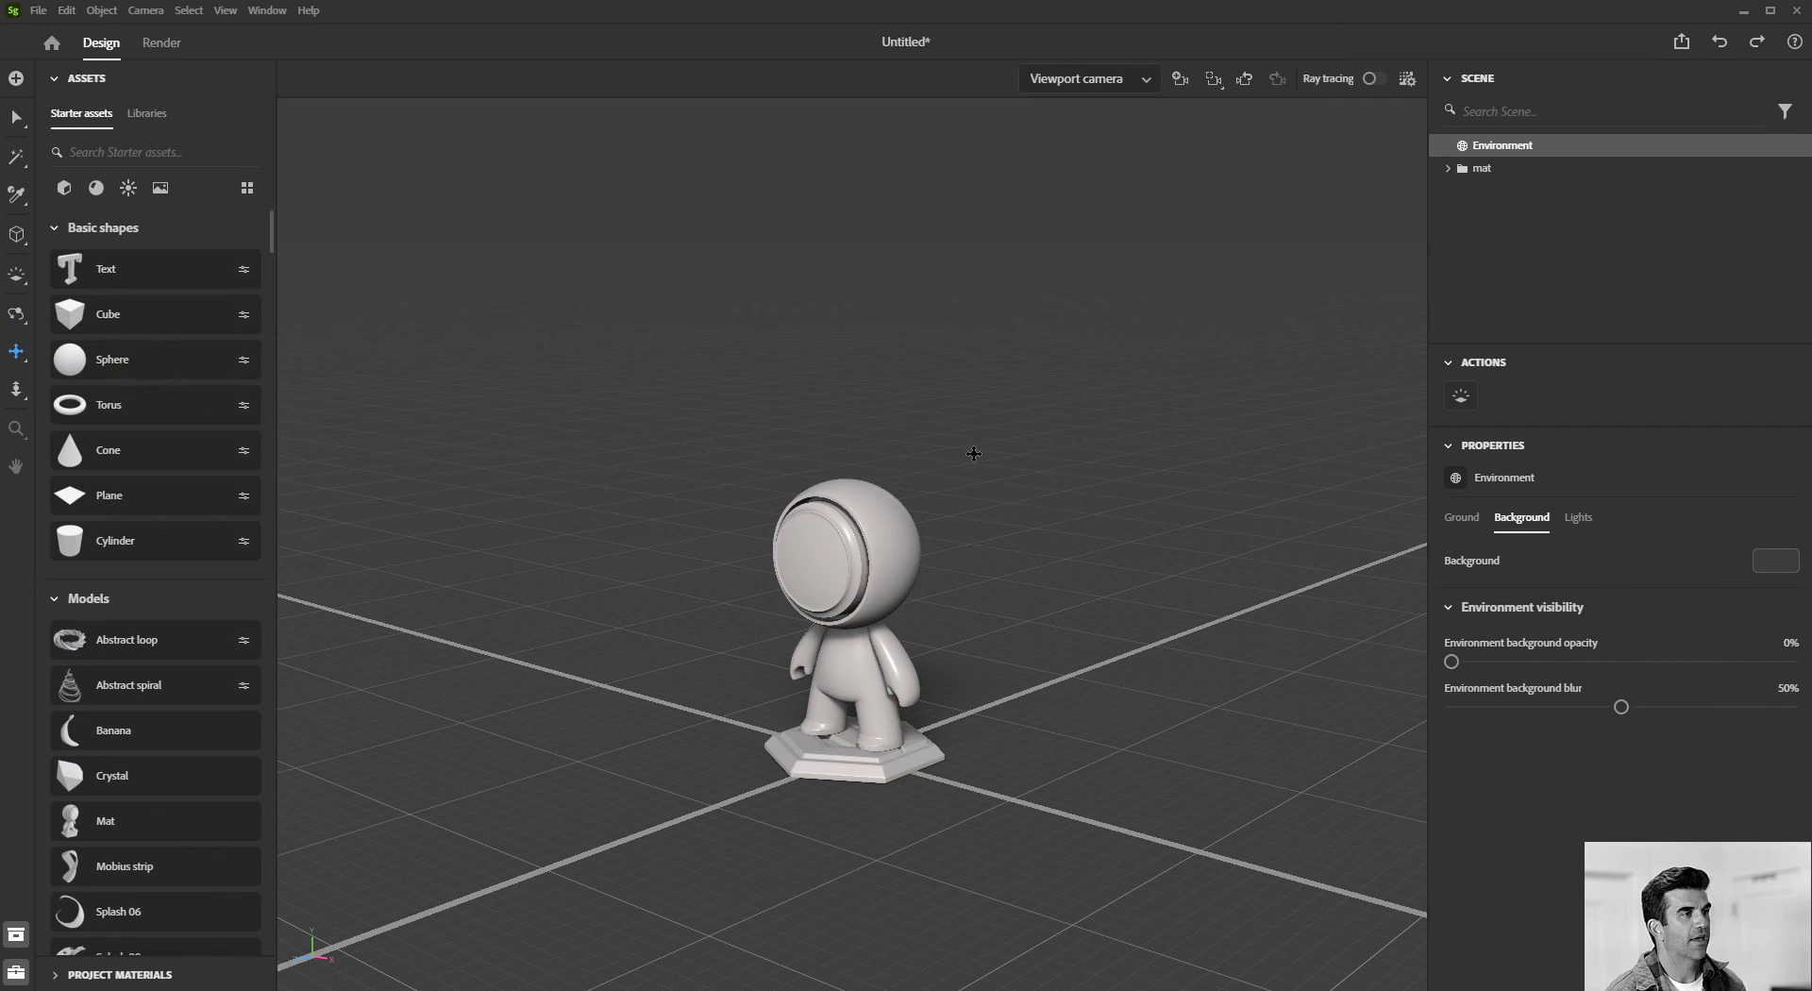
left_click_drag(970, 452, 844, 384)
mouse_move(952, 507)
left_mouse_down()
mouse_move(1077, 354)
mouse_move(999, 378)
left_mouse_up()
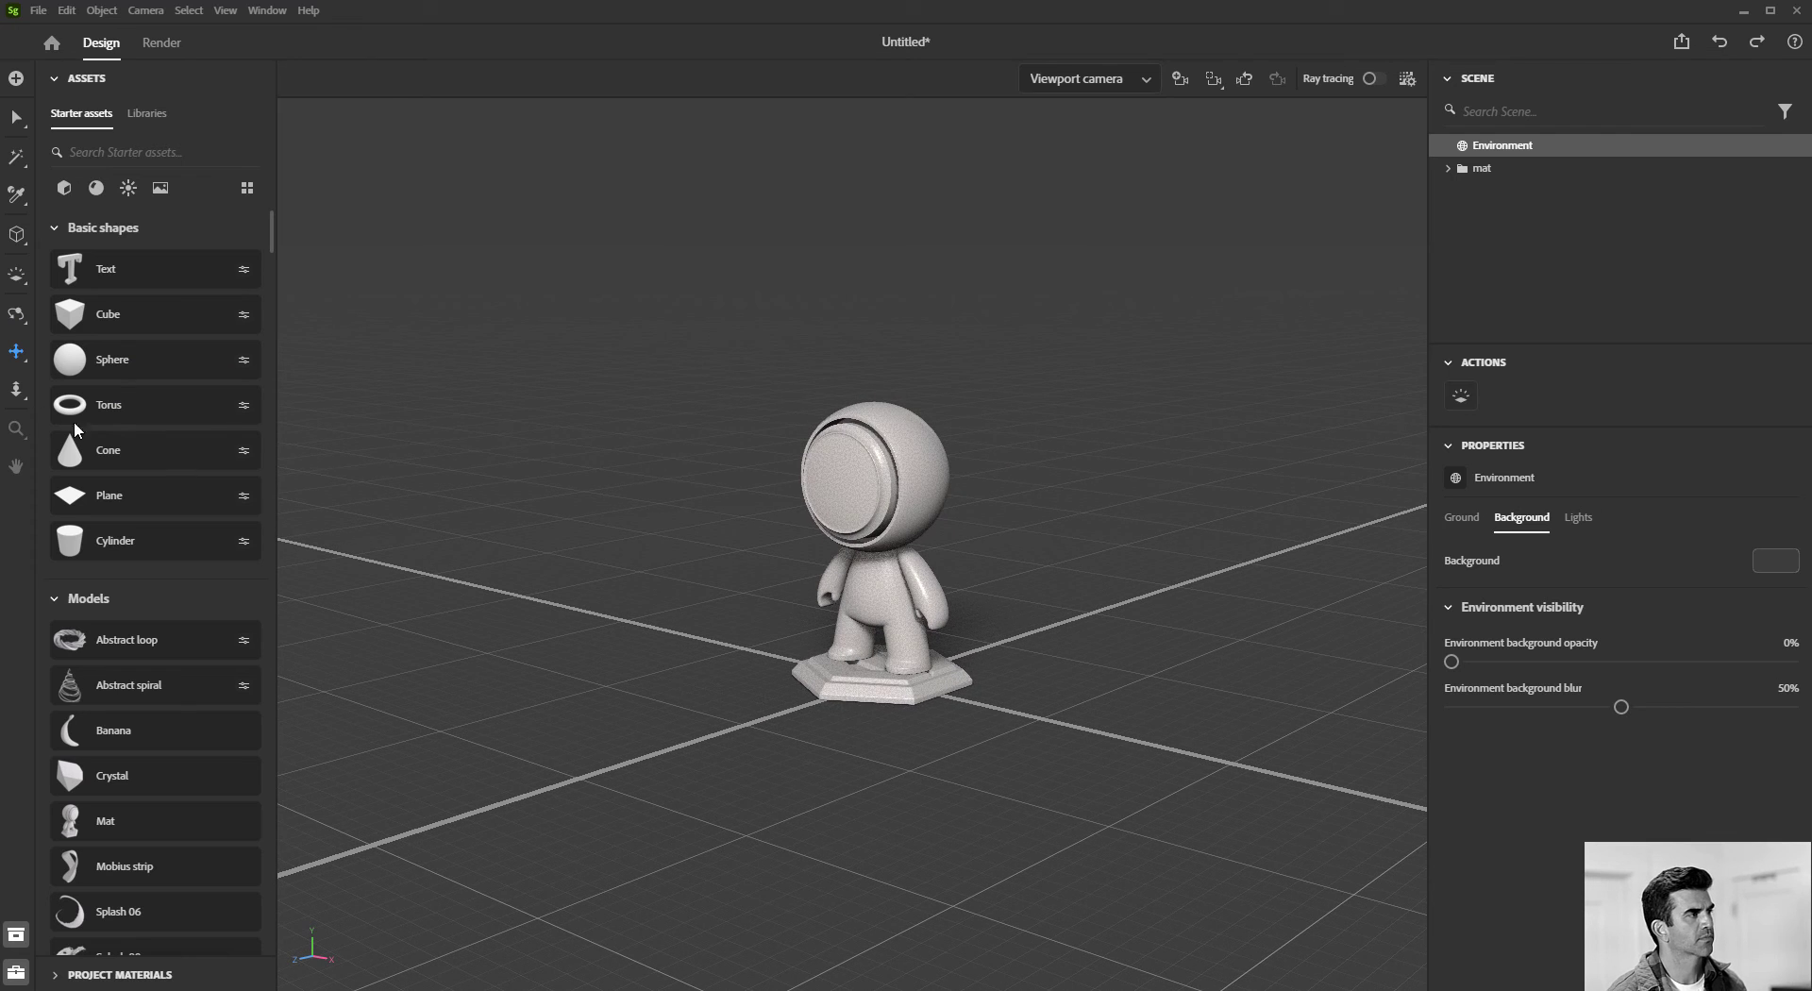
left_click(15, 395)
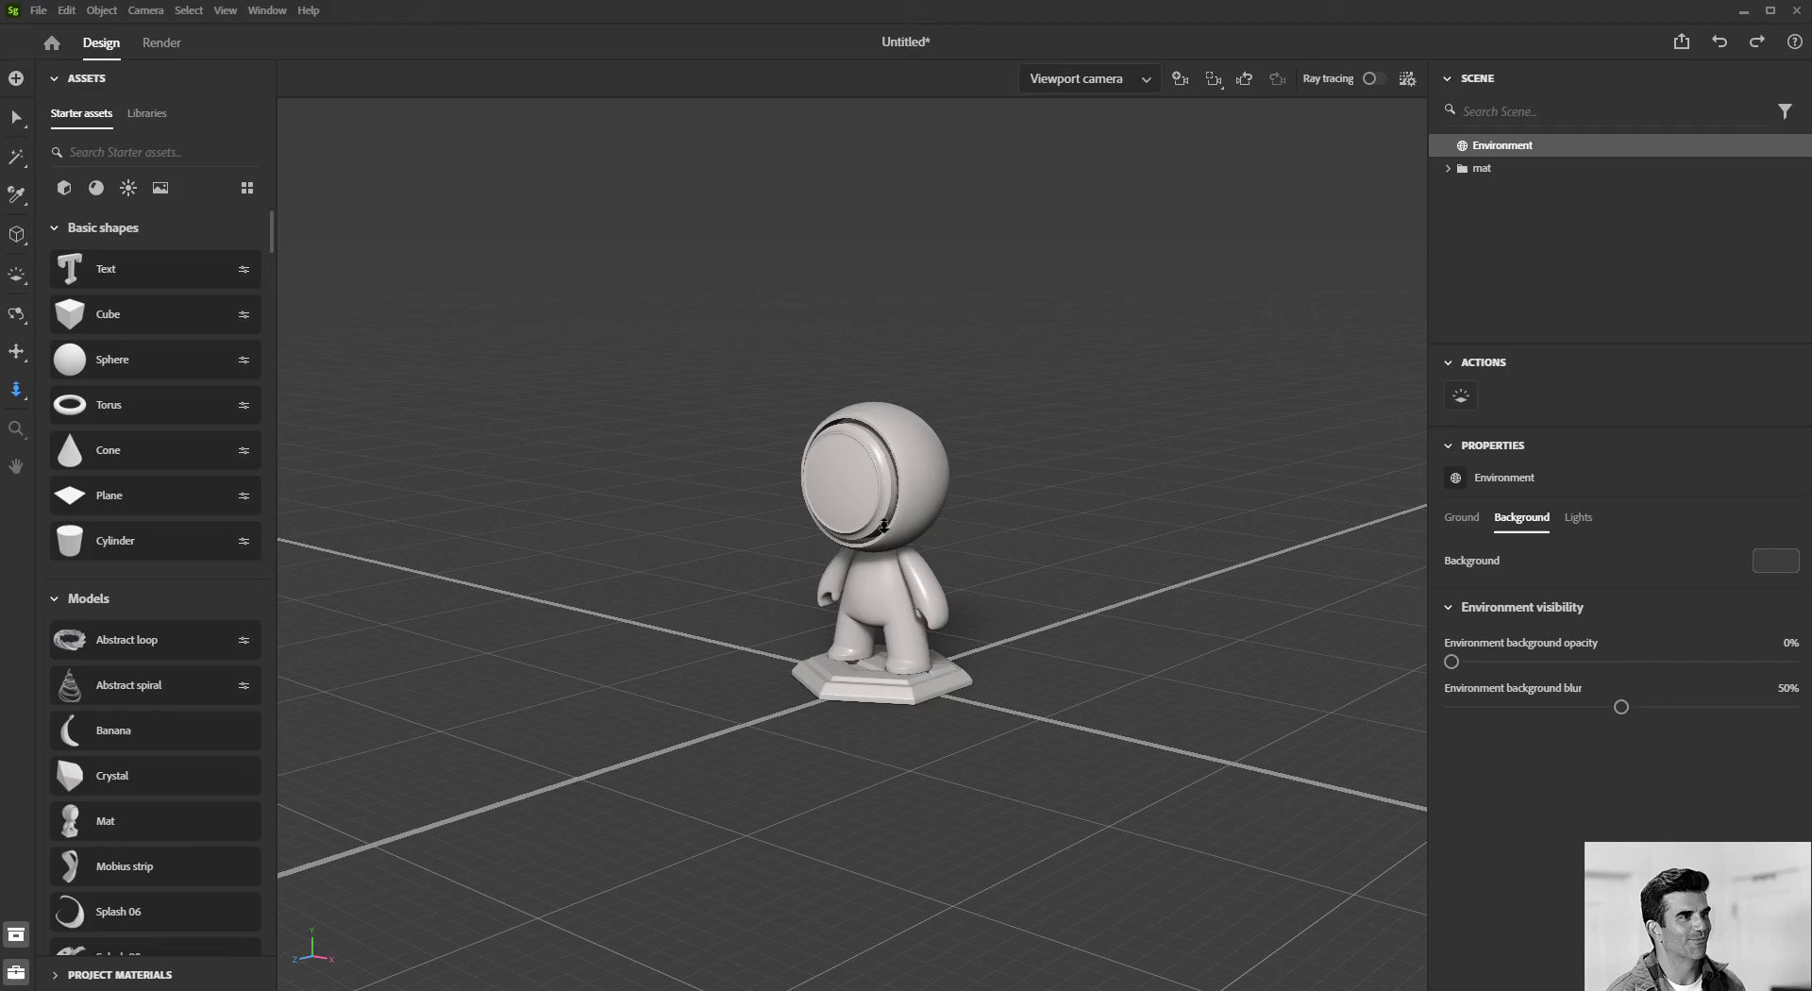
mouse_move(775, 432)
left_mouse_down()
mouse_move(766, 459)
mouse_move(861, 475)
mouse_move(899, 510)
mouse_move(852, 450)
left_mouse_up()
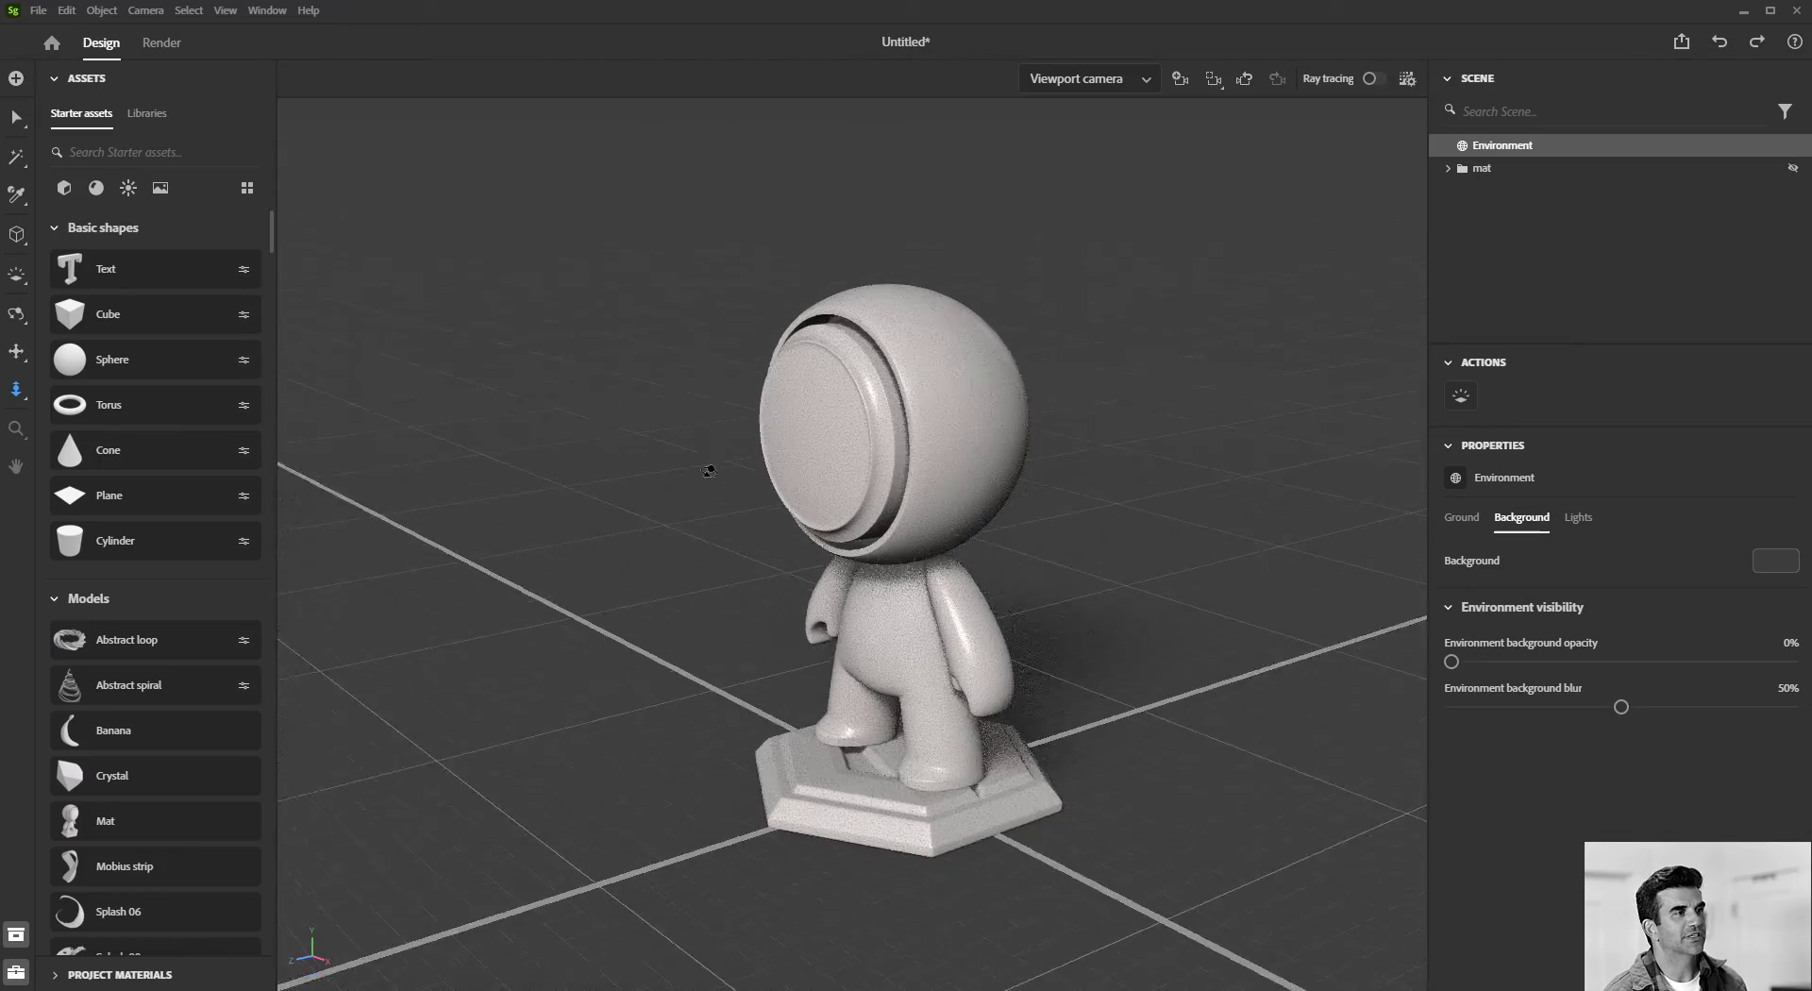
Orbit the camera slightly around Mat toward a more frontal view.
mouse_move(852, 450)
left_mouse_down()
mouse_move(791, 477)
mouse_move(797, 494)
left_mouse_up()
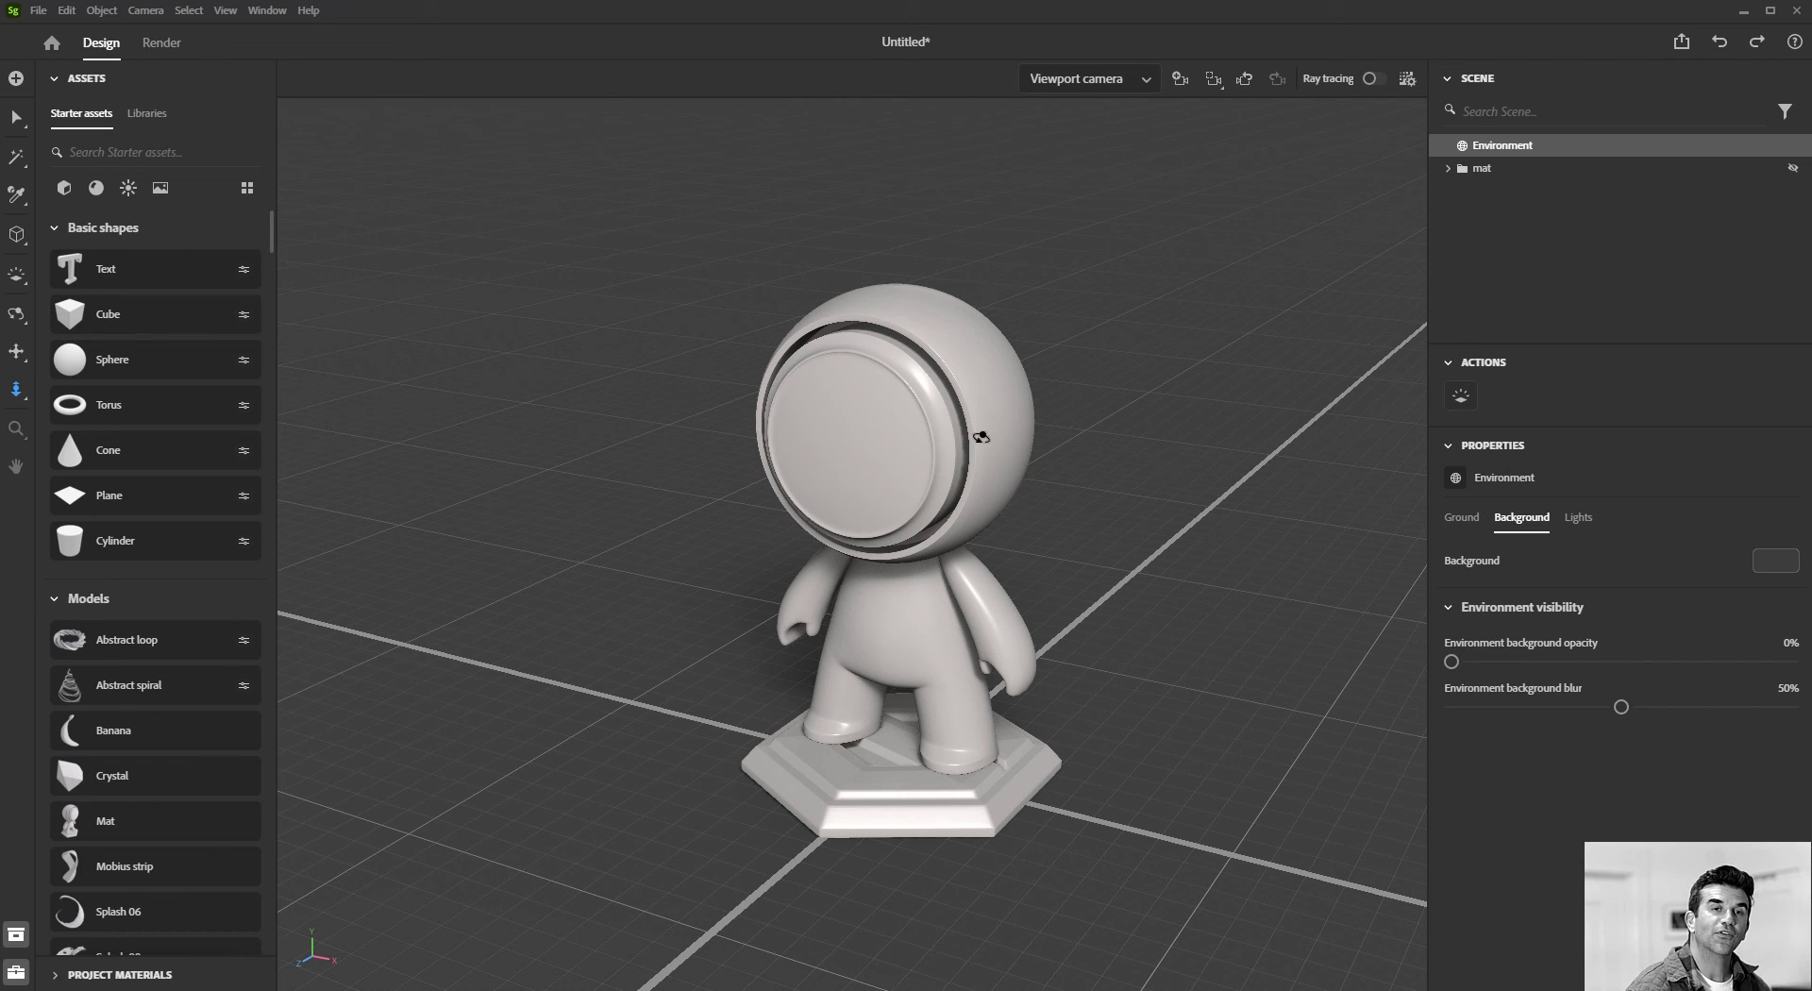
left_click_drag(982, 441, 959, 443)
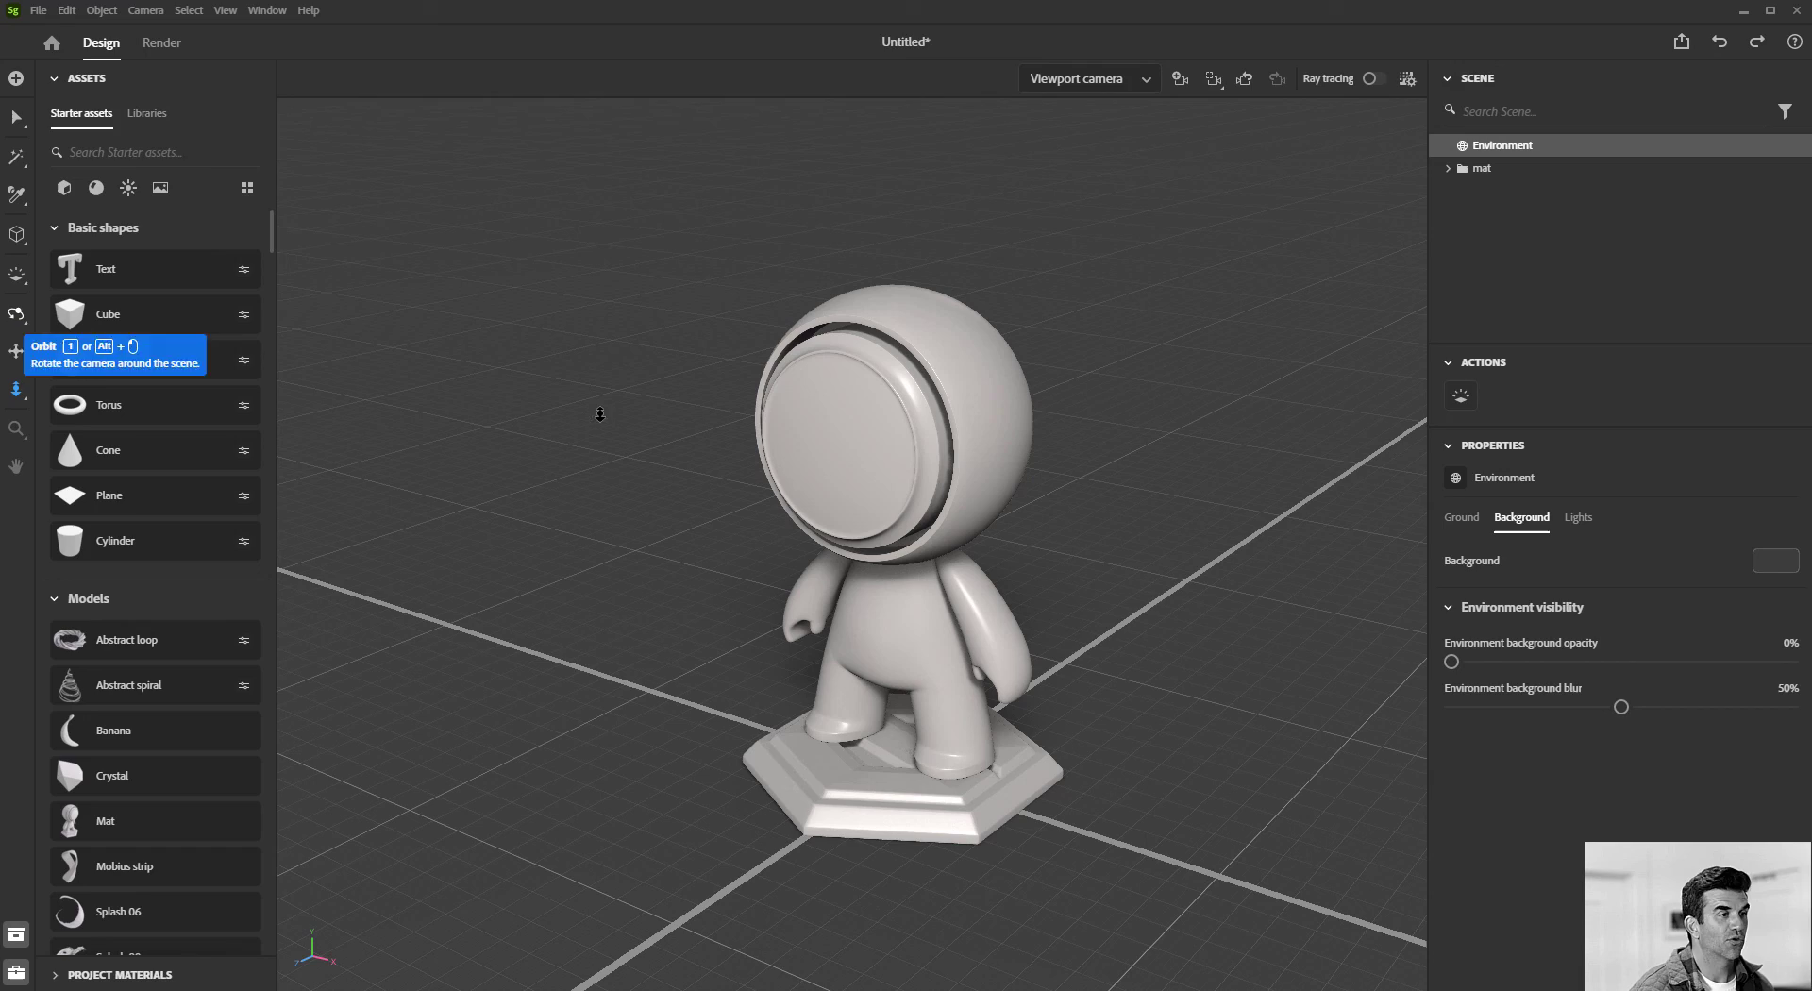
Orbit and pan the camera around the Mat mascot using shortcut keys 1 and 2.
key("1")
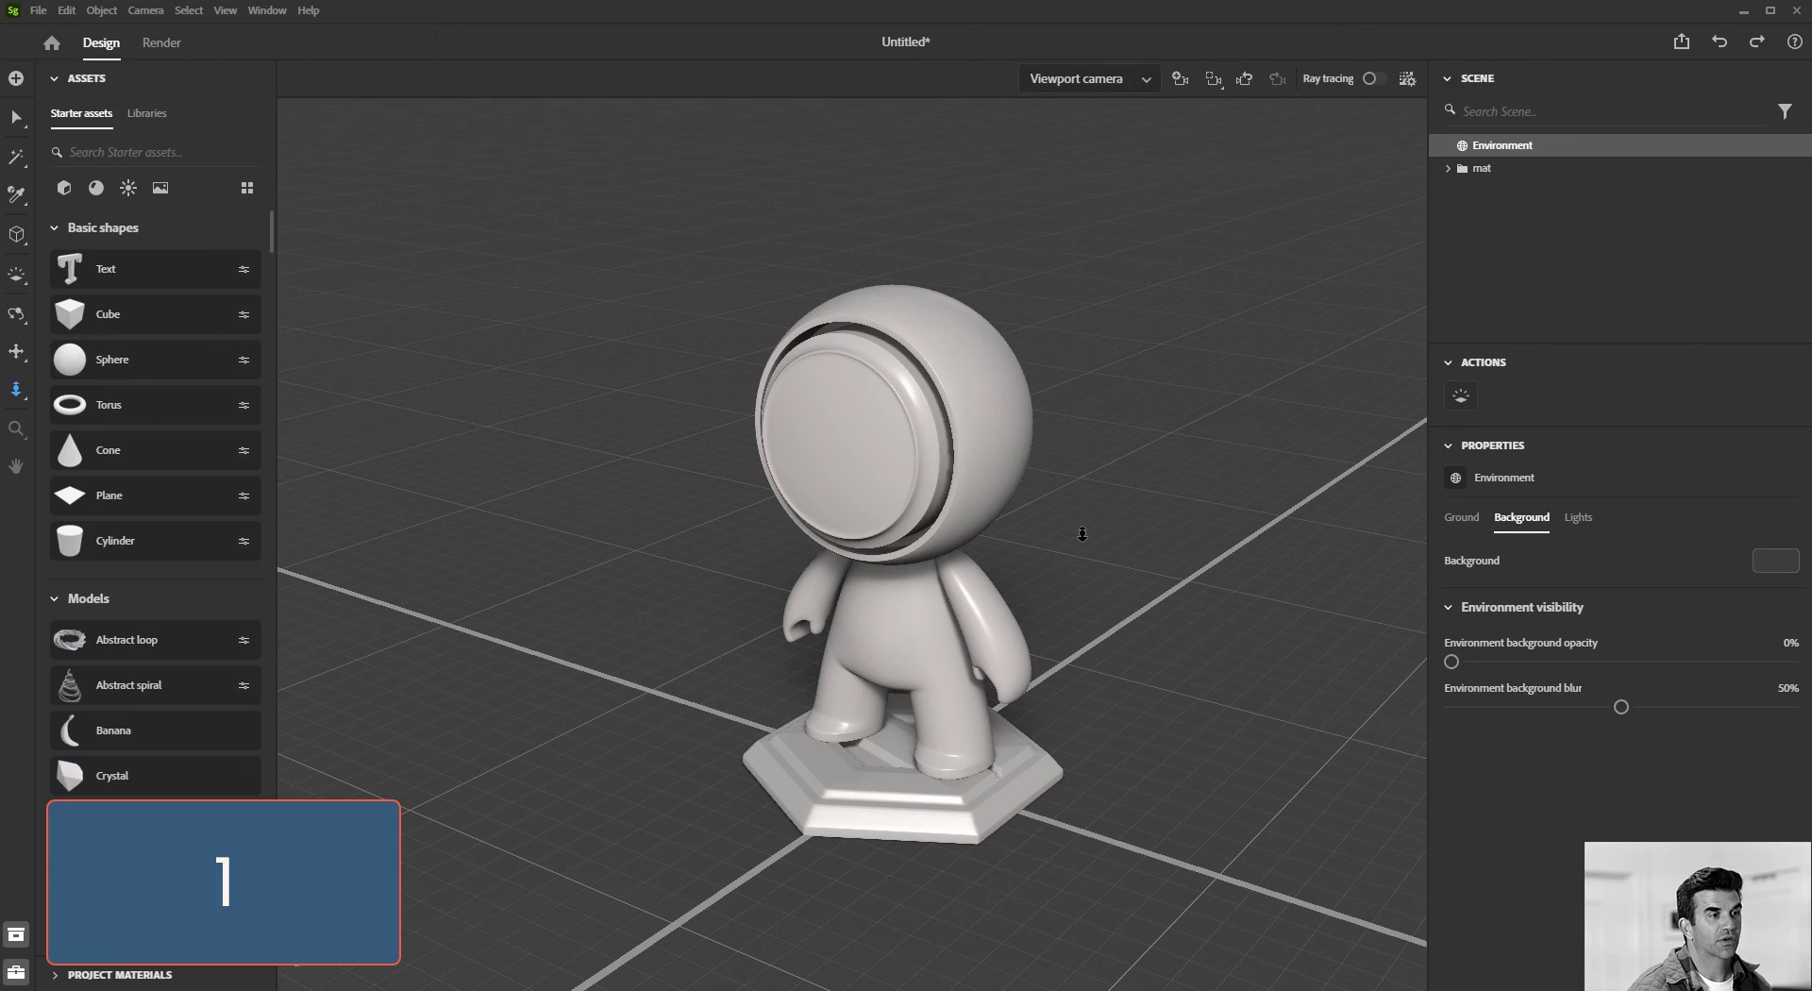
left_click_drag(1082, 534, 1174, 533)
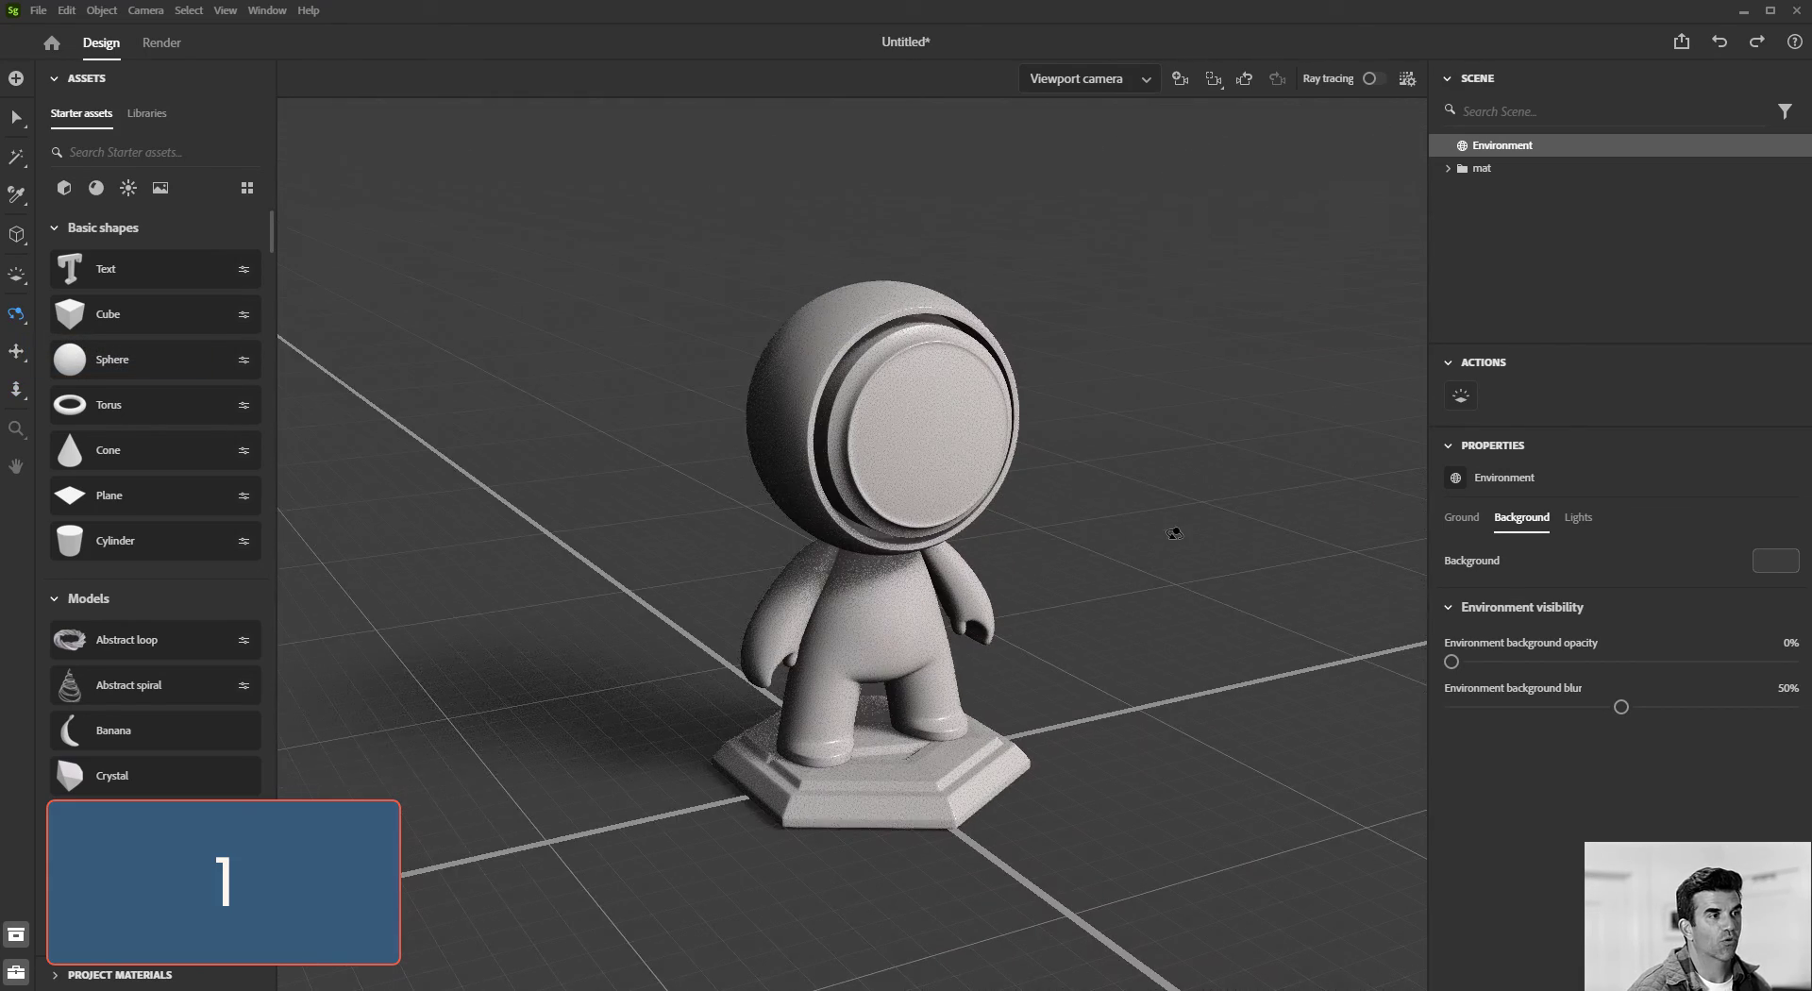
left_click_drag(777, 543, 640, 538)
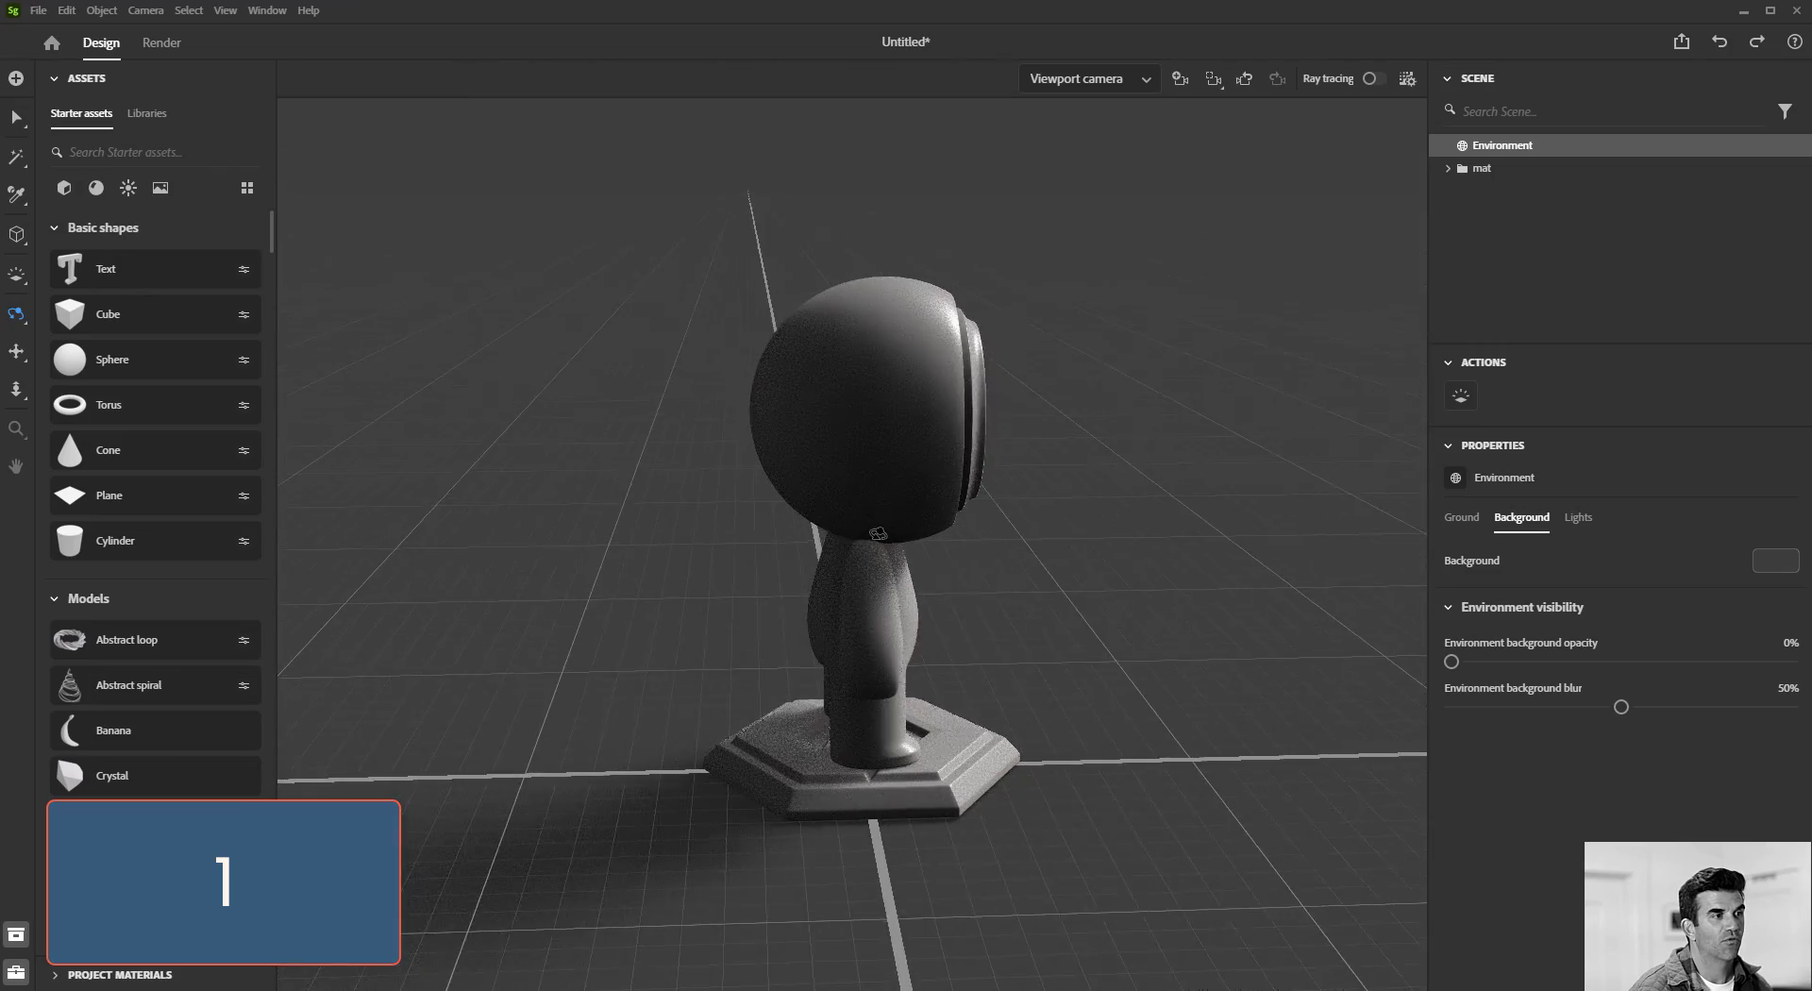
key("2")
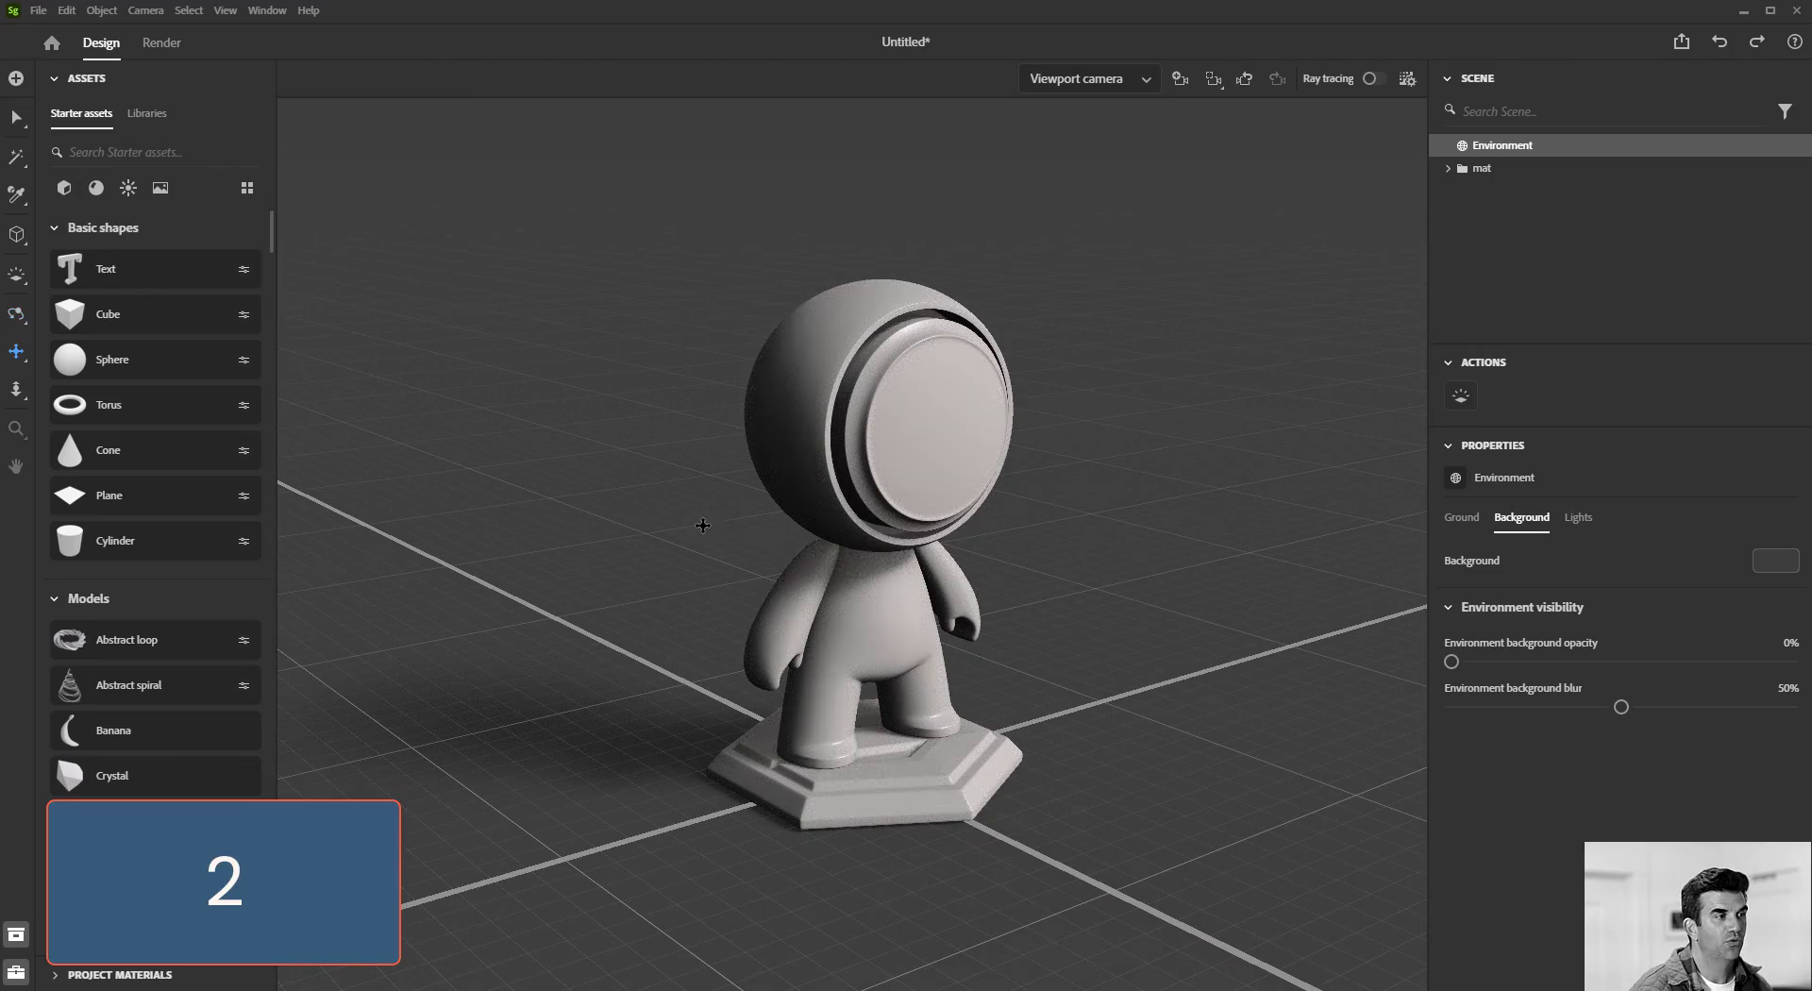
left_click_drag(703, 525, 695, 511)
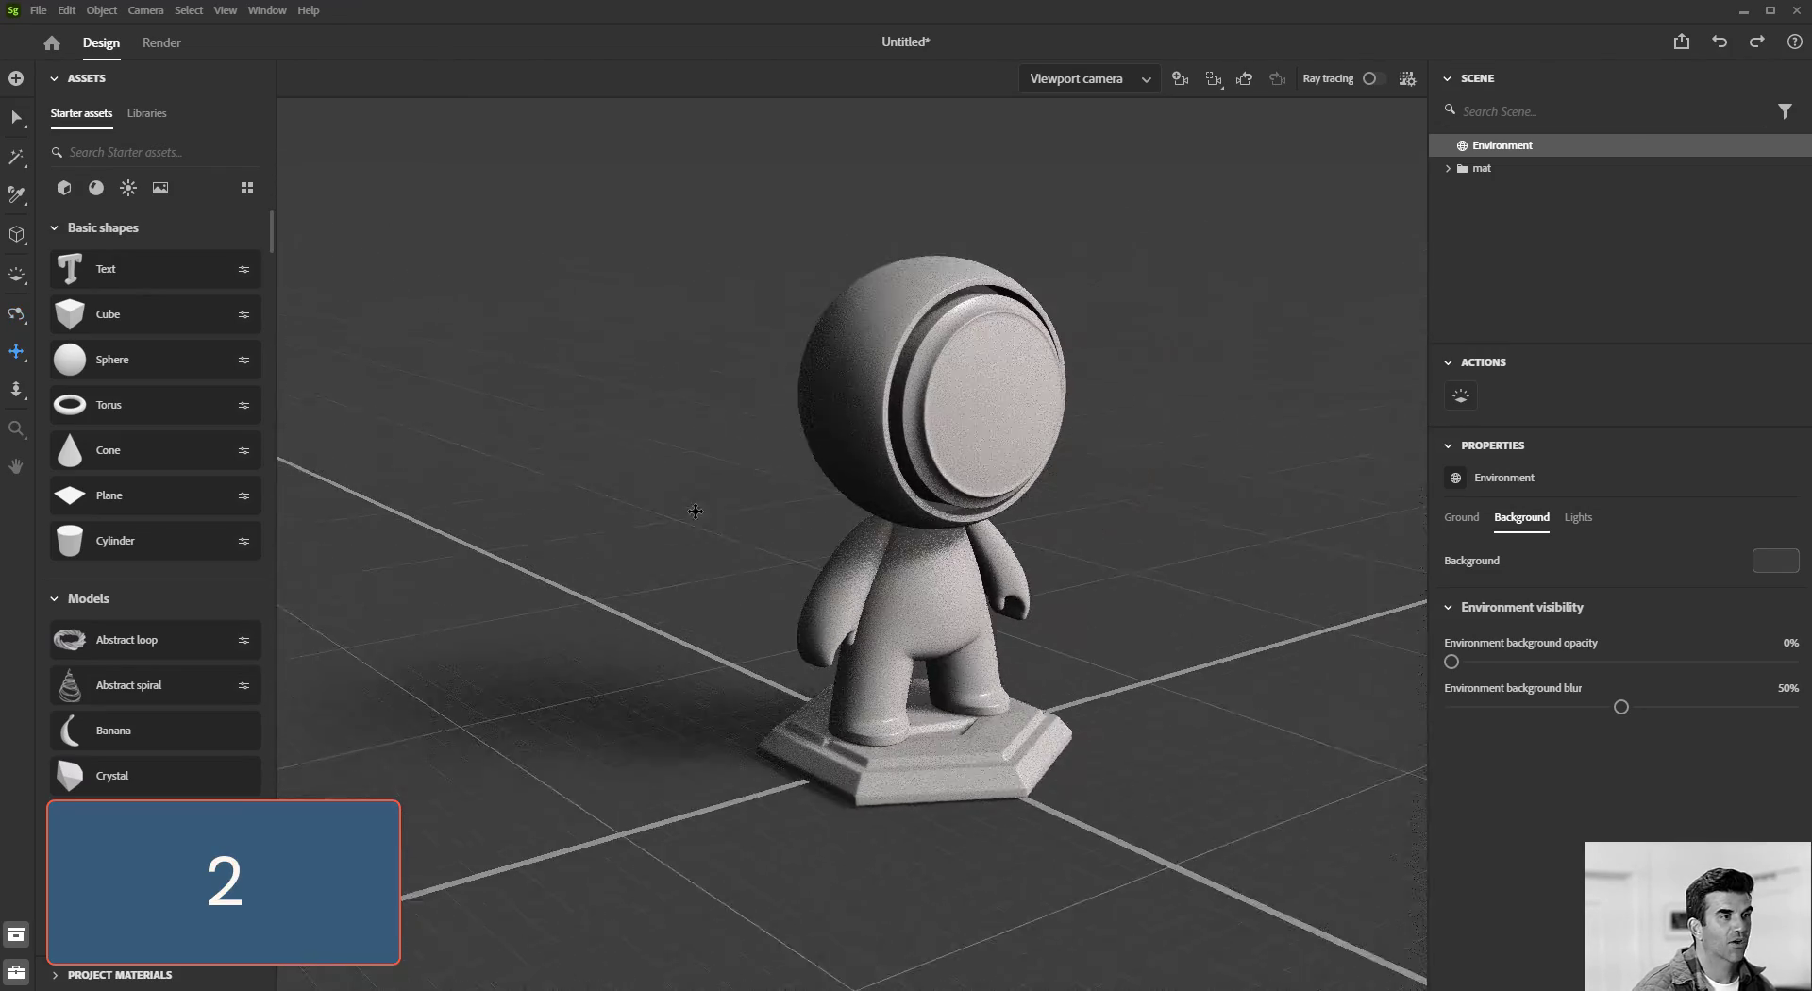
scroll(661, 528, "up", 5)
Dolly in close on the mascot's head and orbit to a side-on view of it.
key("3")
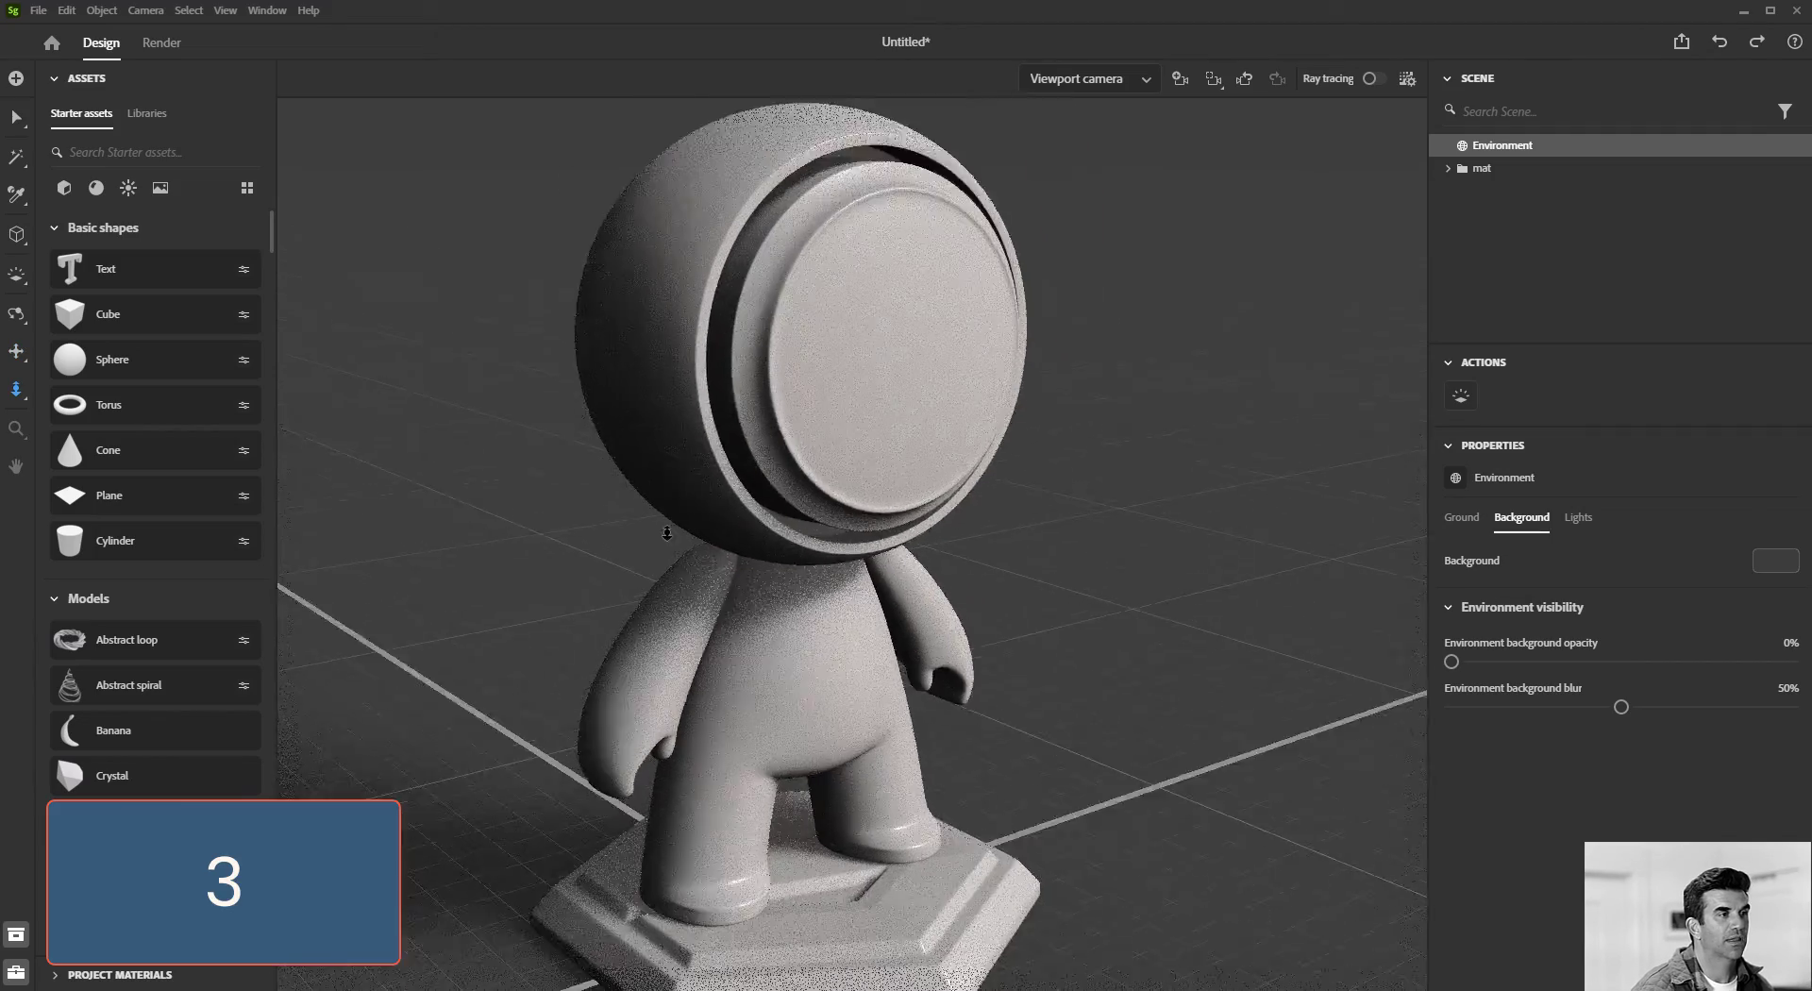
left_click_drag(667, 533, 585, 533)
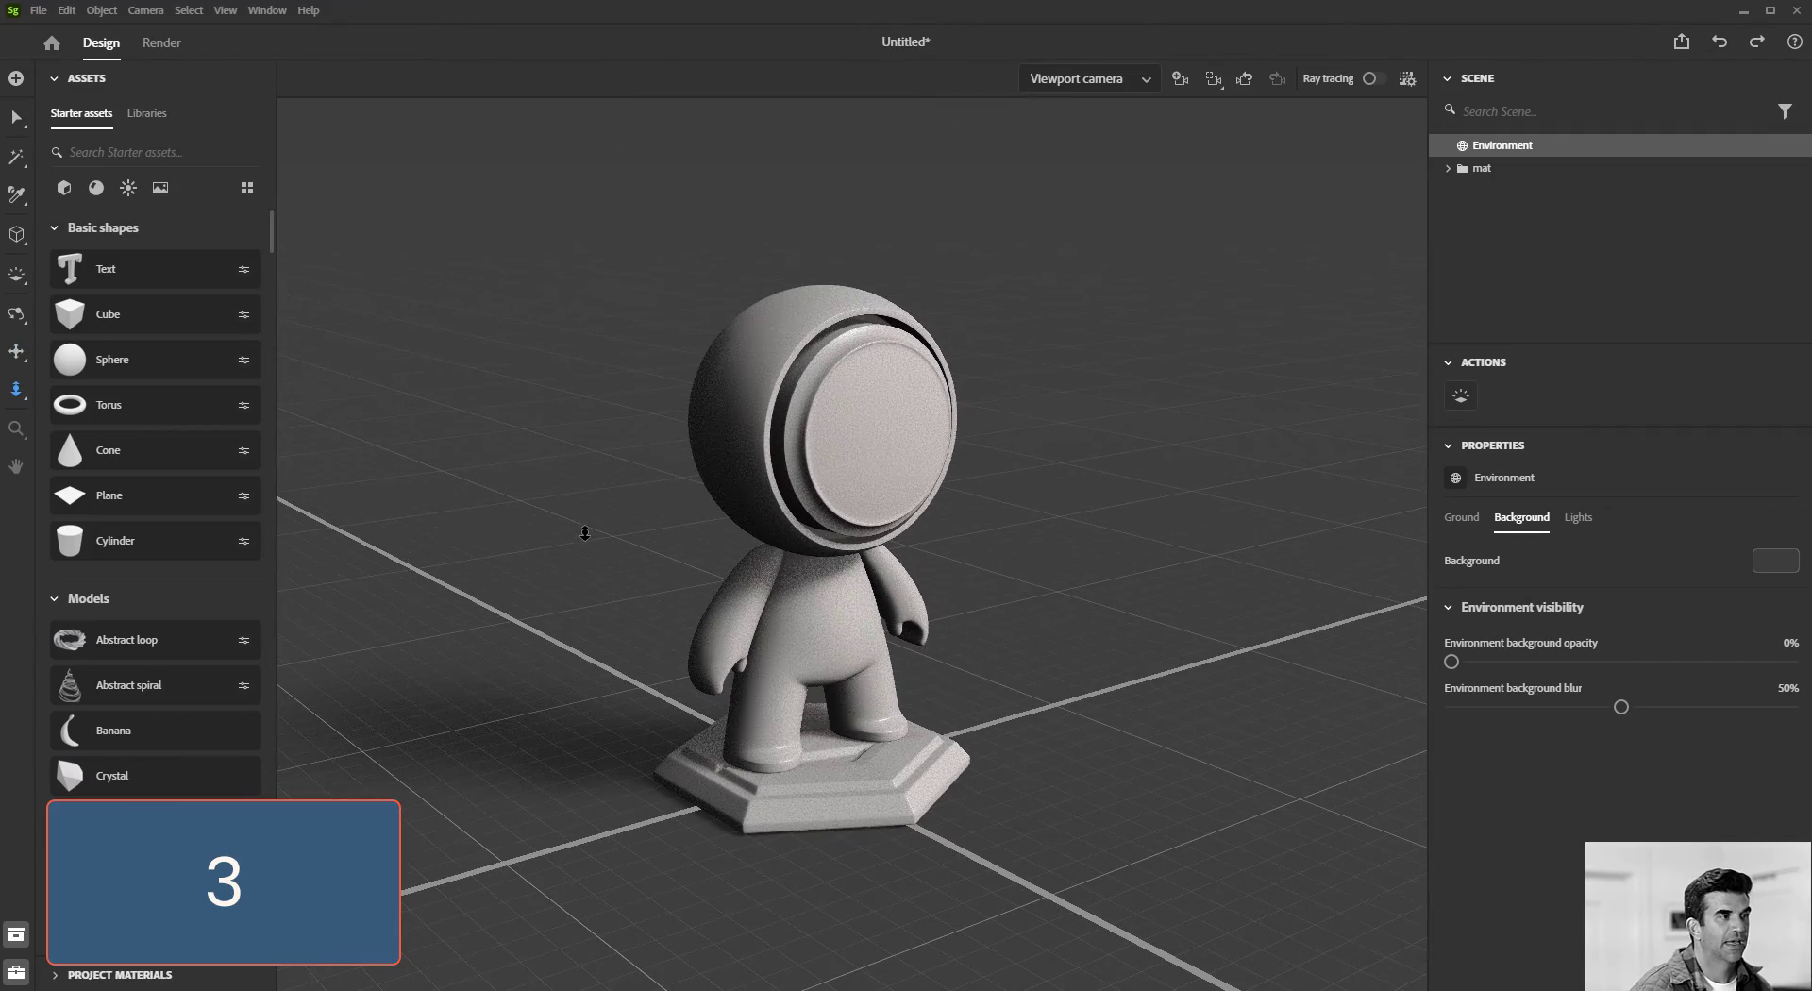
left_click_drag(998, 544, 1021, 529)
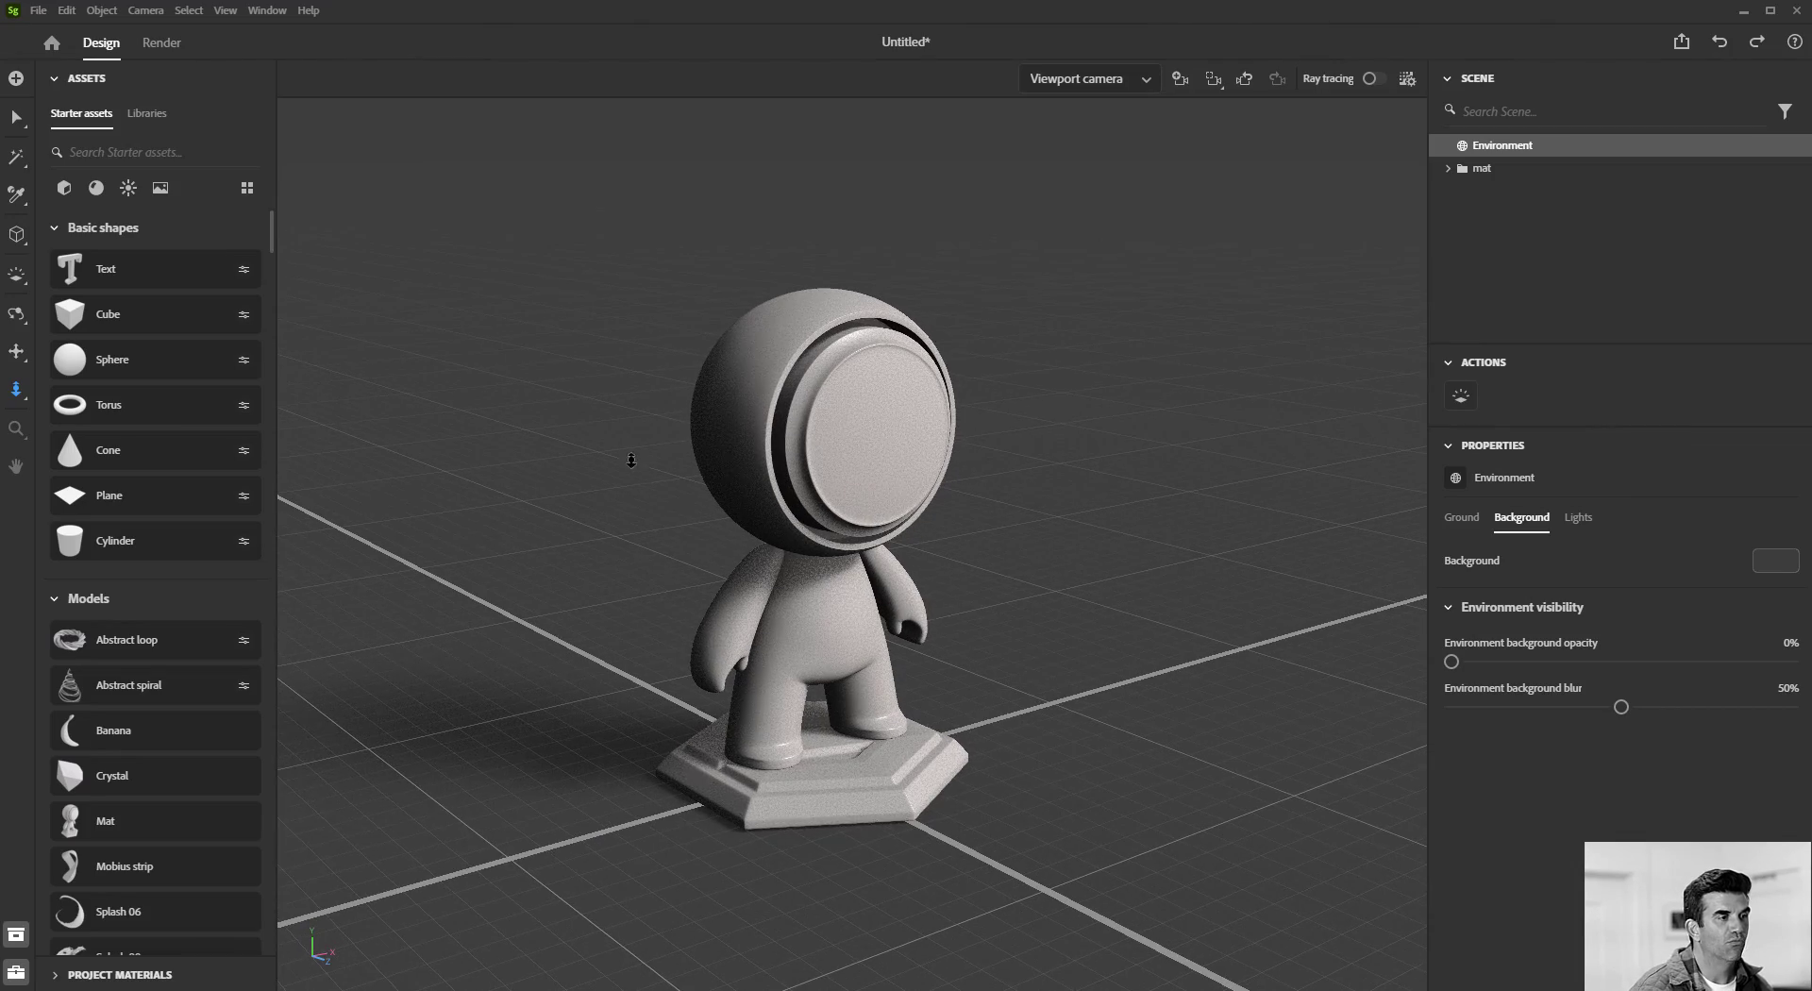
mouse_move(632, 461)
left_mouse_down()
mouse_move(971, 456)
mouse_move(728, 474)
mouse_move(842, 574)
left_mouse_up()
key("1")
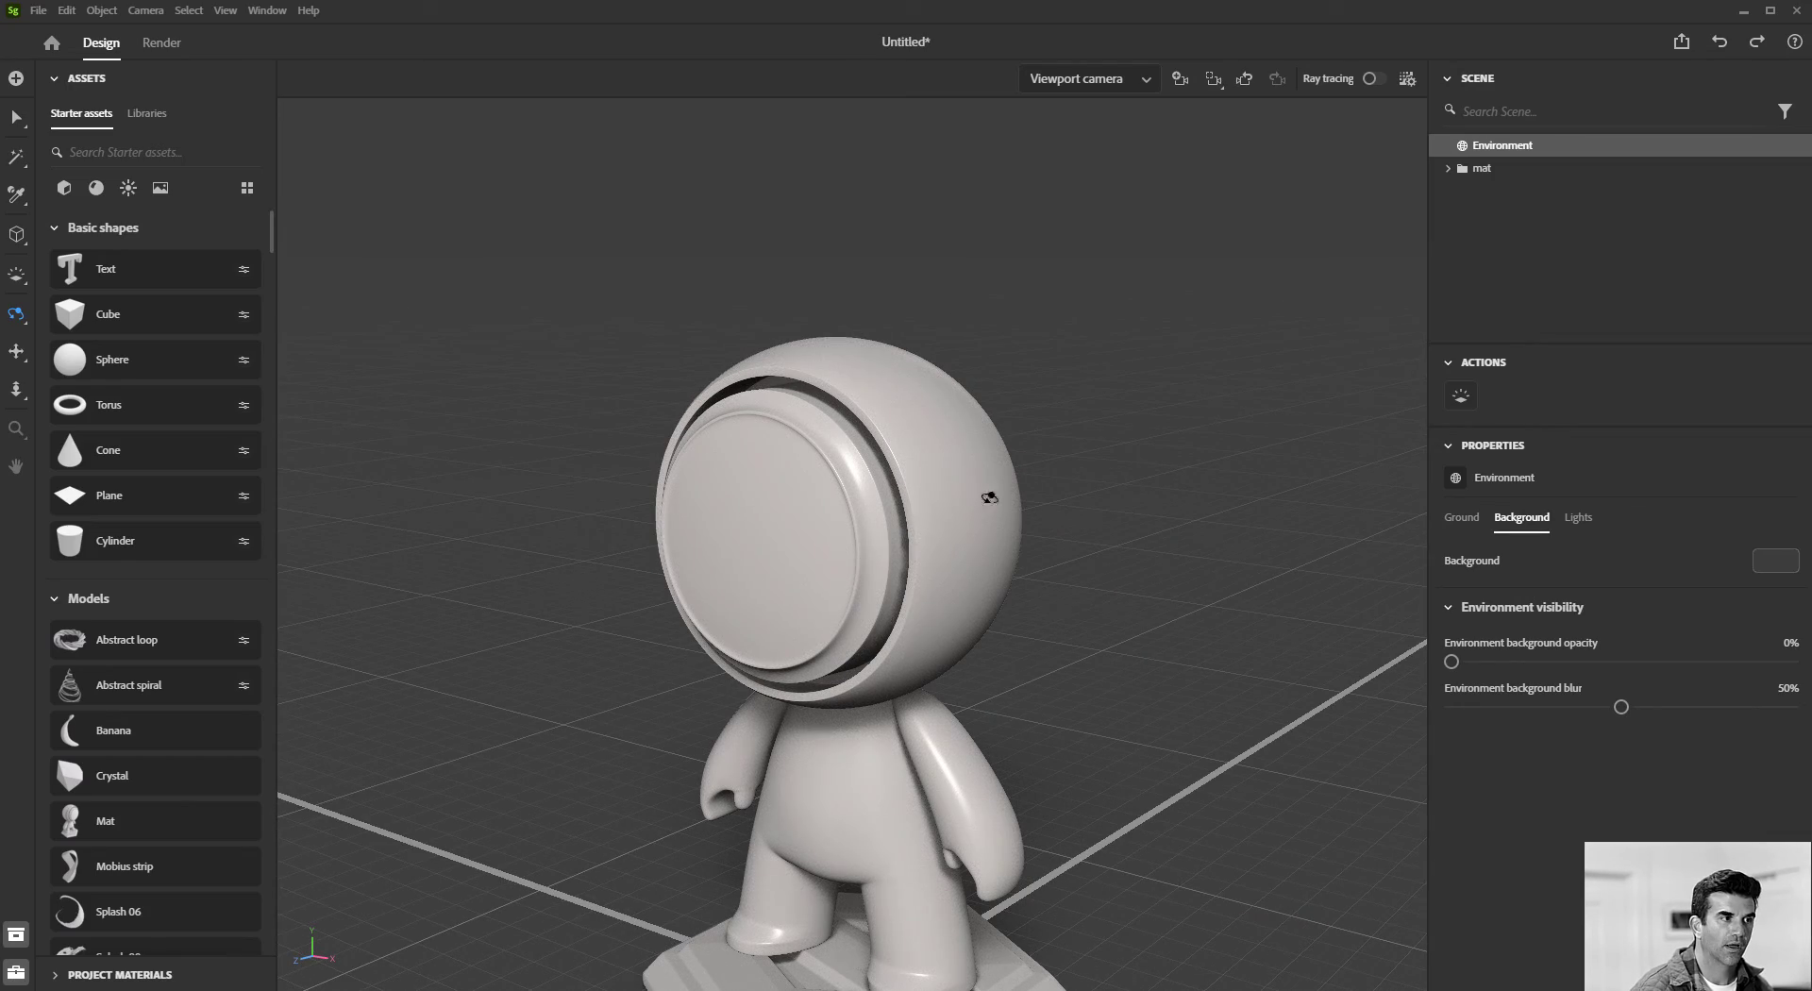
left_click_drag(843, 573, 1009, 505)
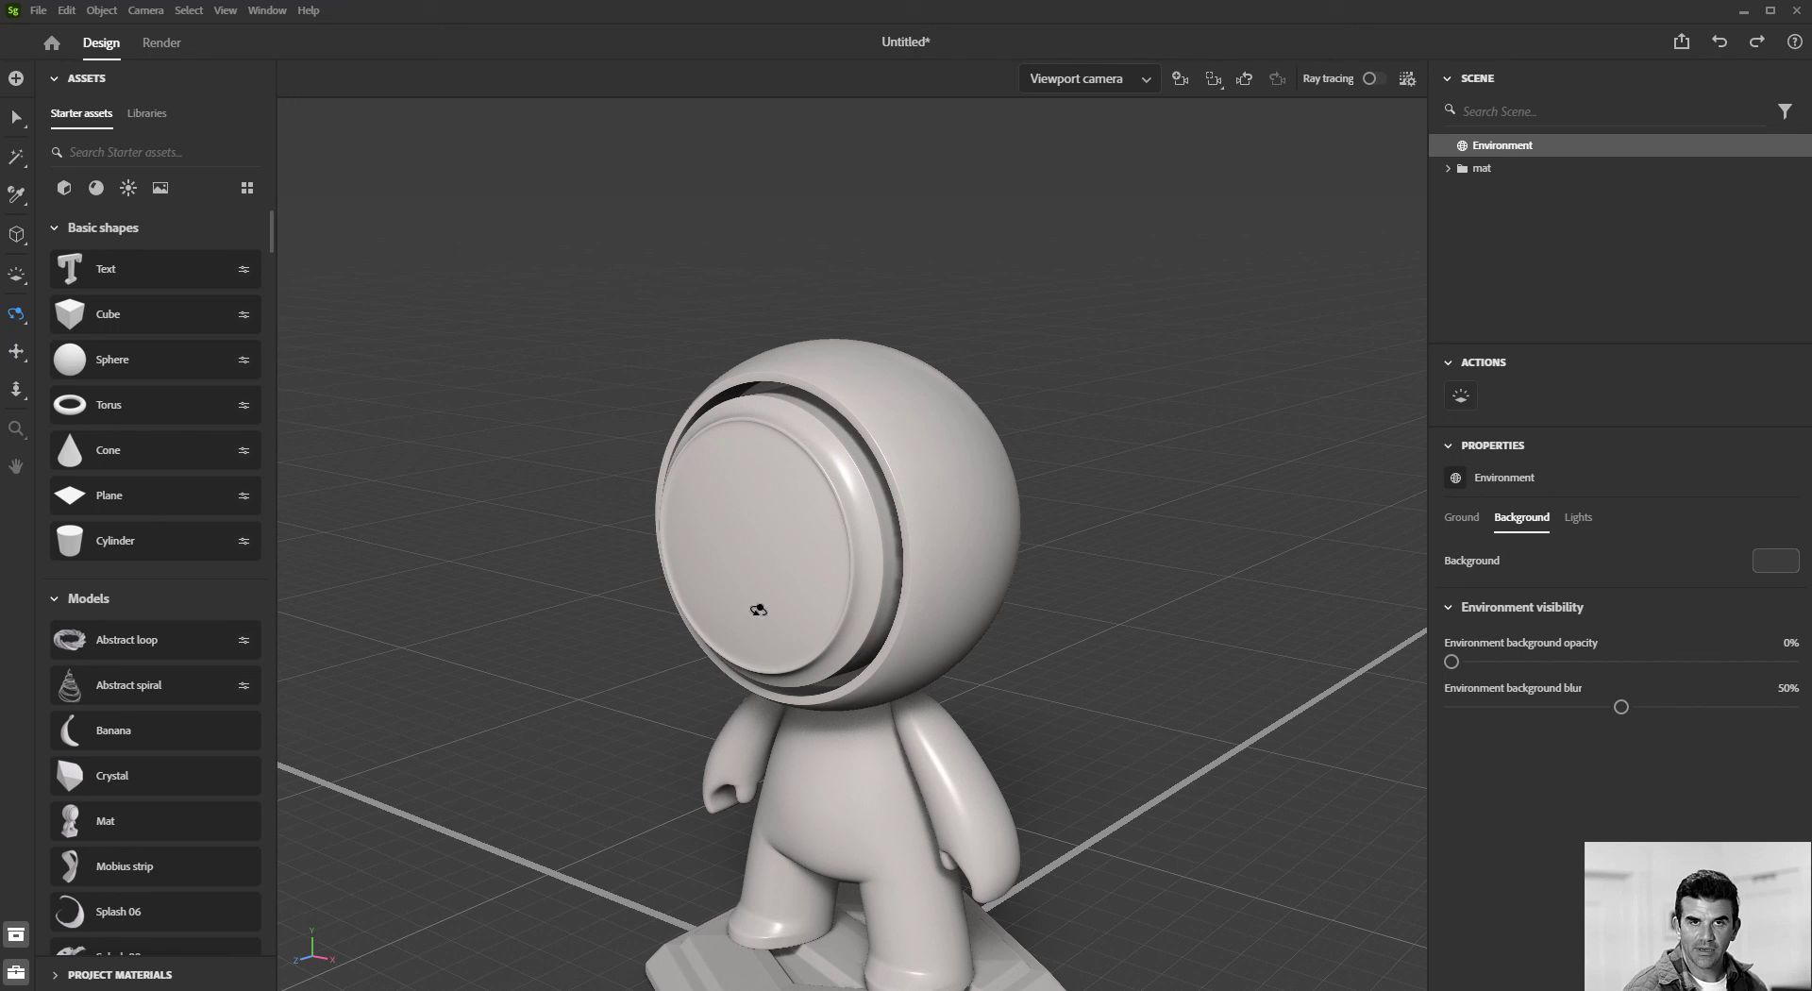
Select the head, then the body mesh, zoom out, and deselect to show Environment properties.
key("v")
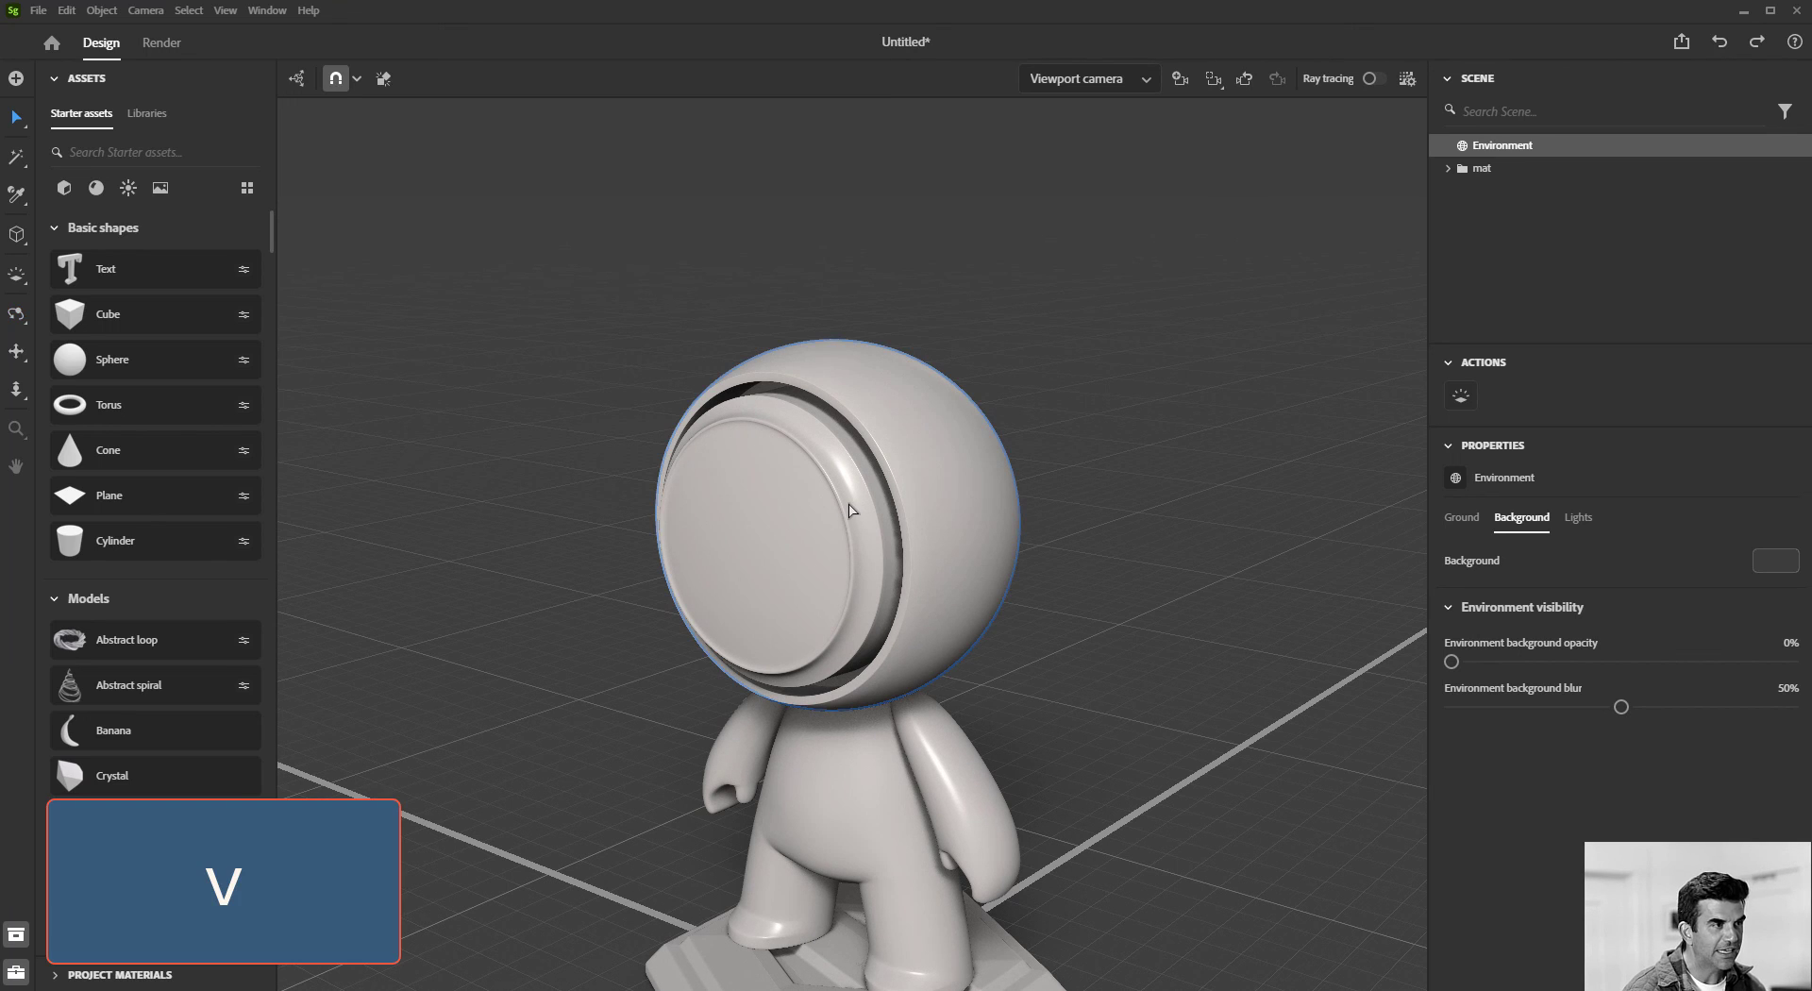
left_click(939, 517)
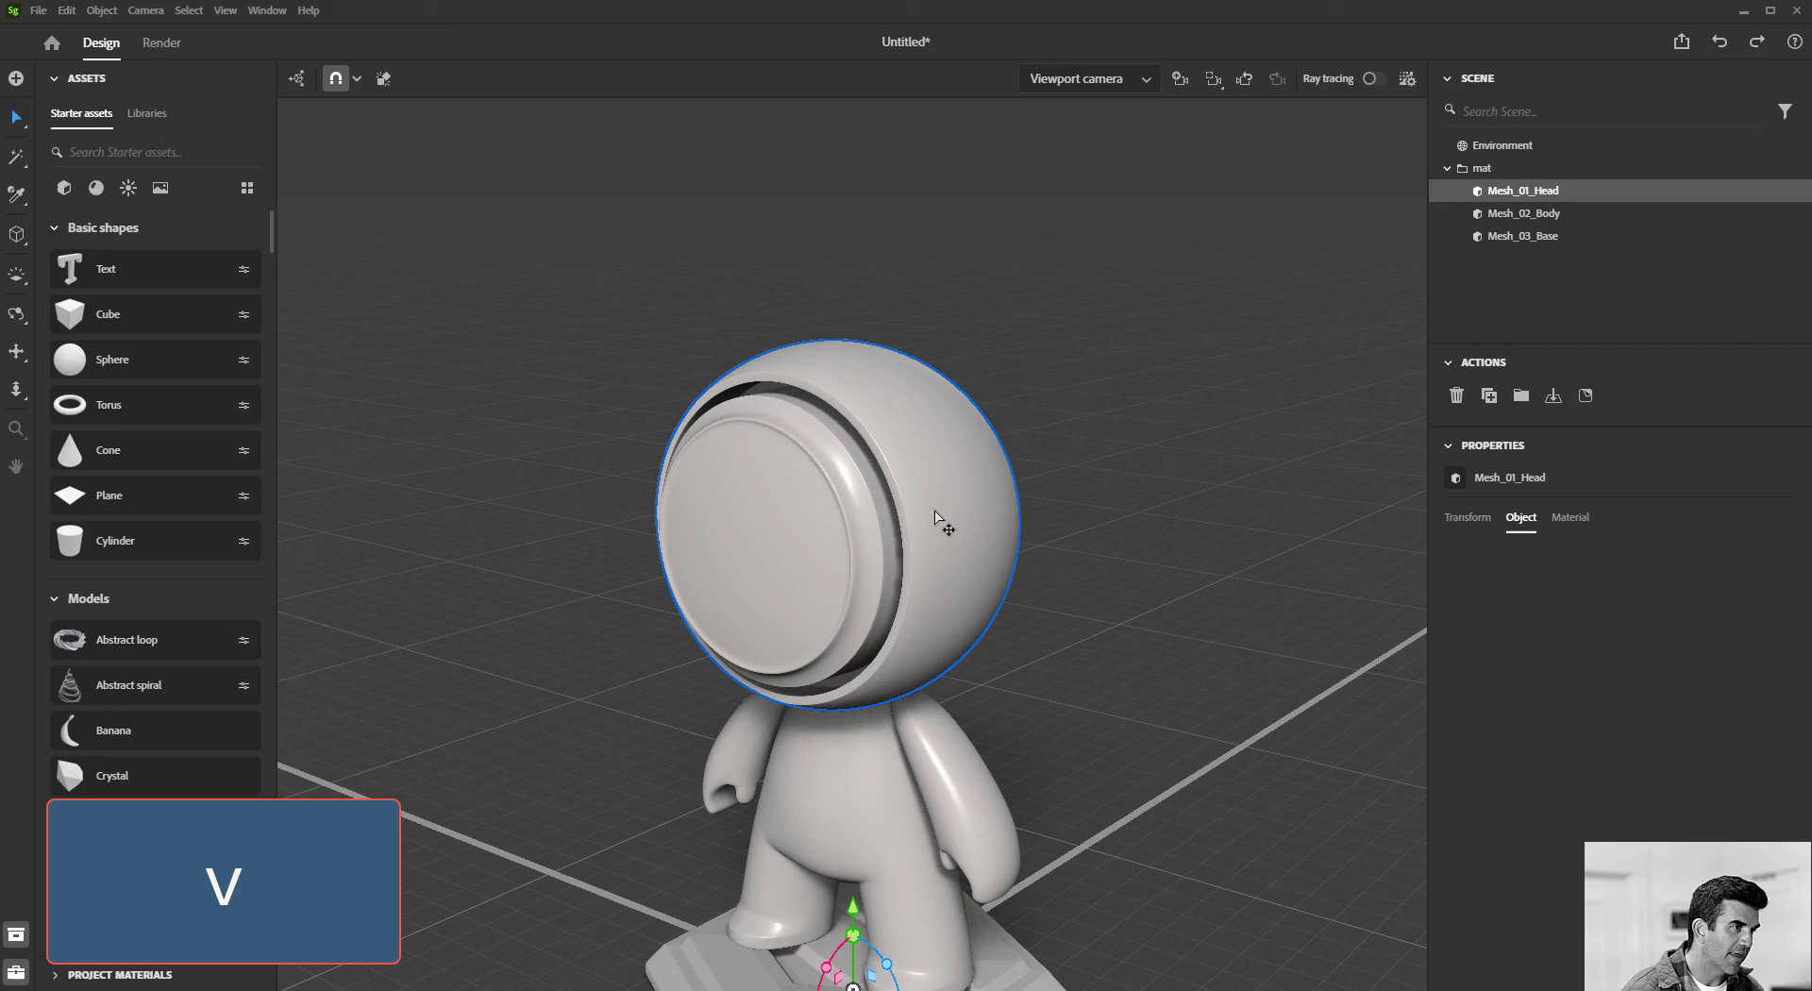
left_click(925, 843)
scroll(1025, 659, "down", 3)
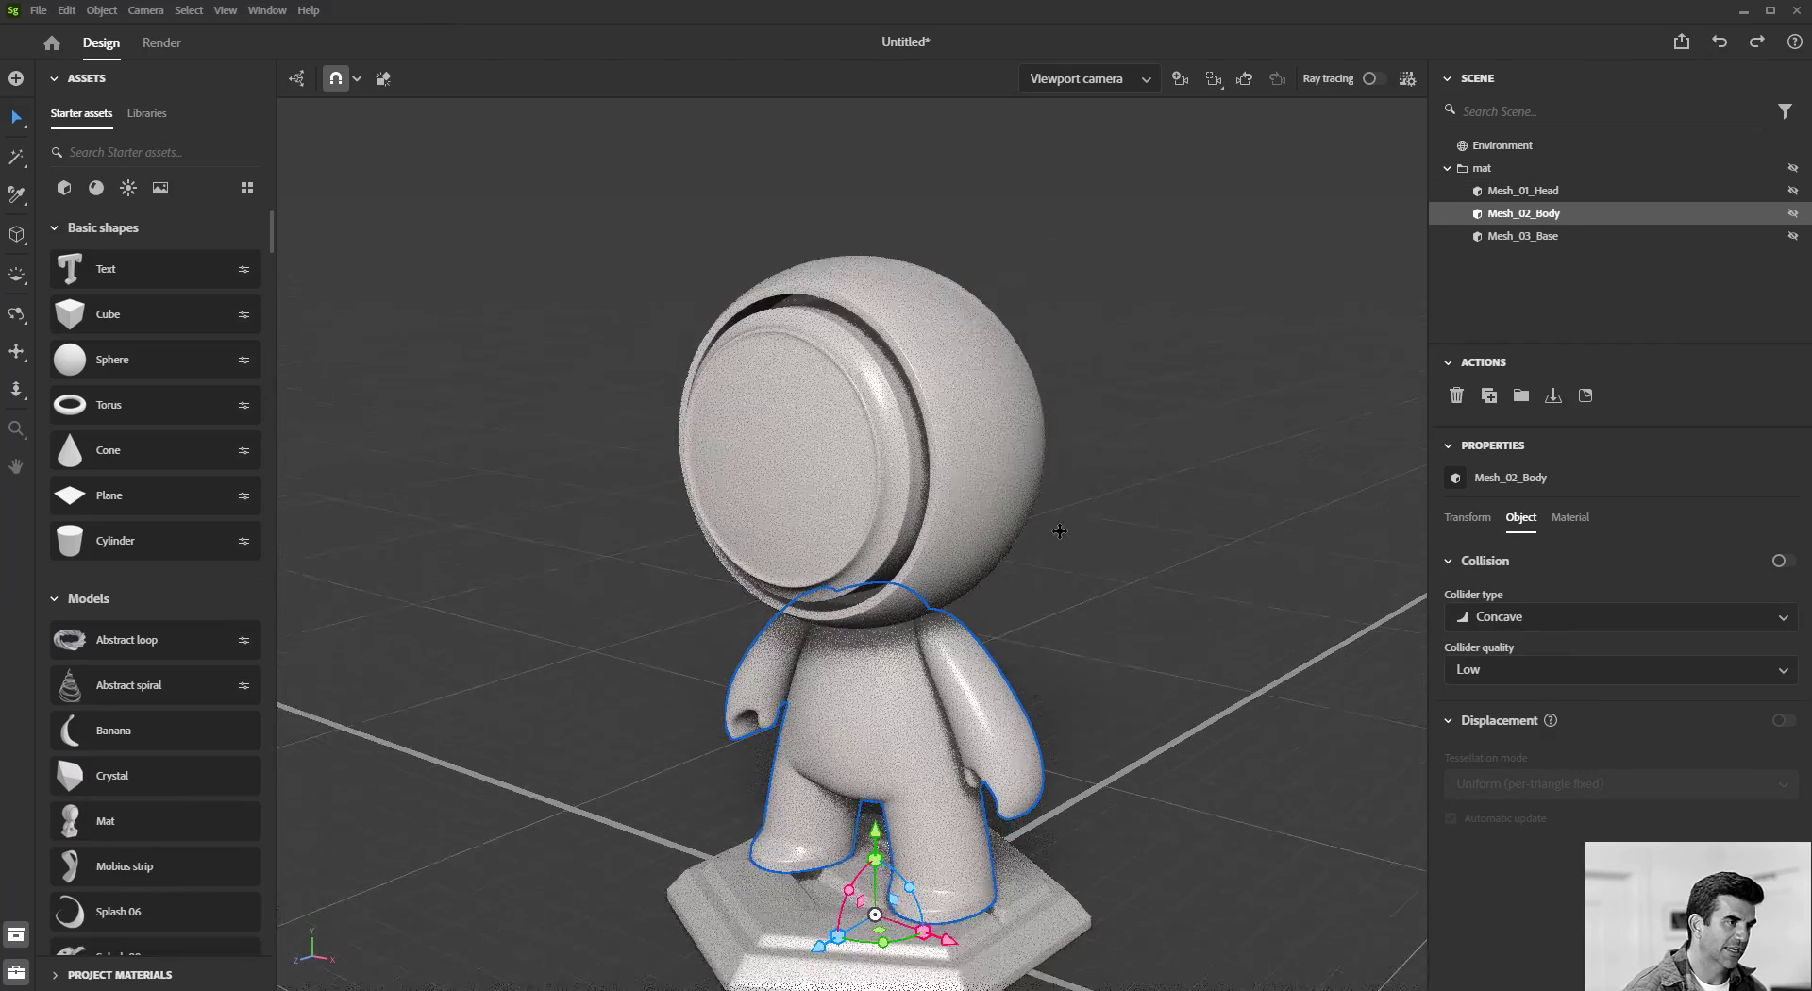
scroll(1019, 613, "down", 2)
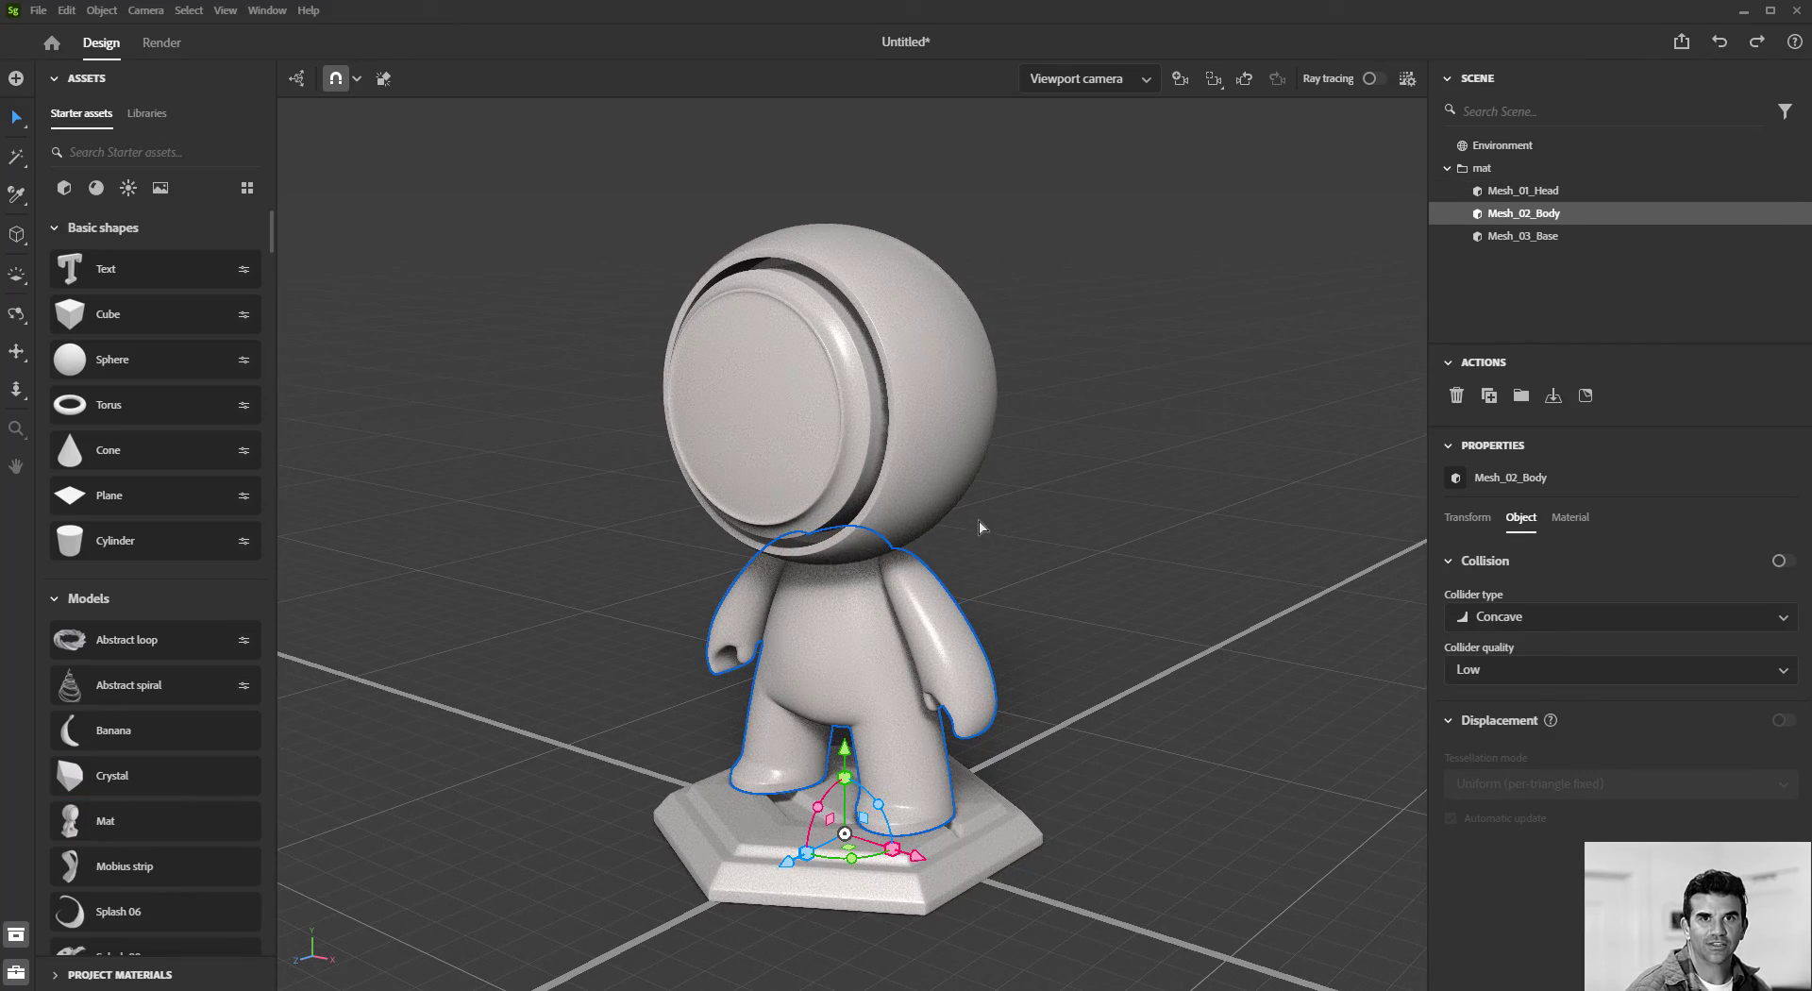
left_click(977, 517)
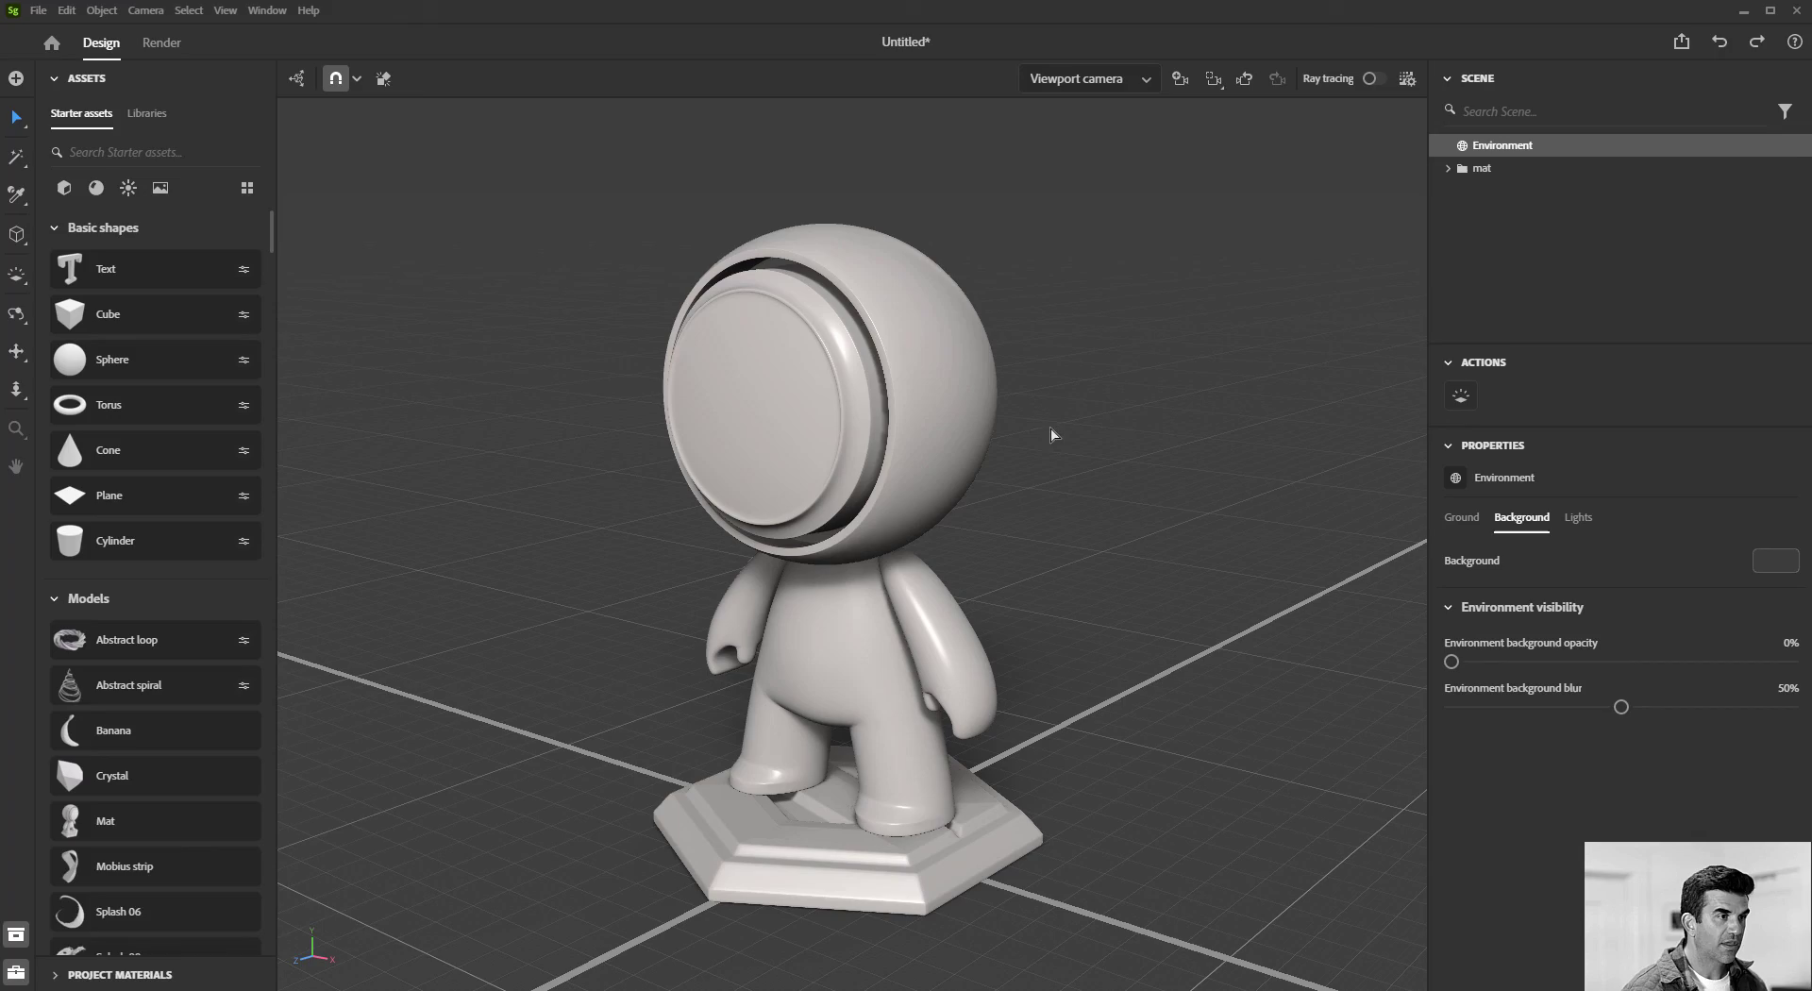
Orbit, dolly and pan around Mat with the Alt+mouse-button shortcuts.
mouse_move(1106, 395)
left_mouse_down("alt")
mouse_move(877, 416)
mouse_move(1084, 397)
left_mouse_up("alt")
mouse_move(1084, 397)
right_mouse_down("alt")
mouse_move(876, 421)
mouse_move(1023, 428)
mouse_move(998, 420)
right_mouse_up("alt")
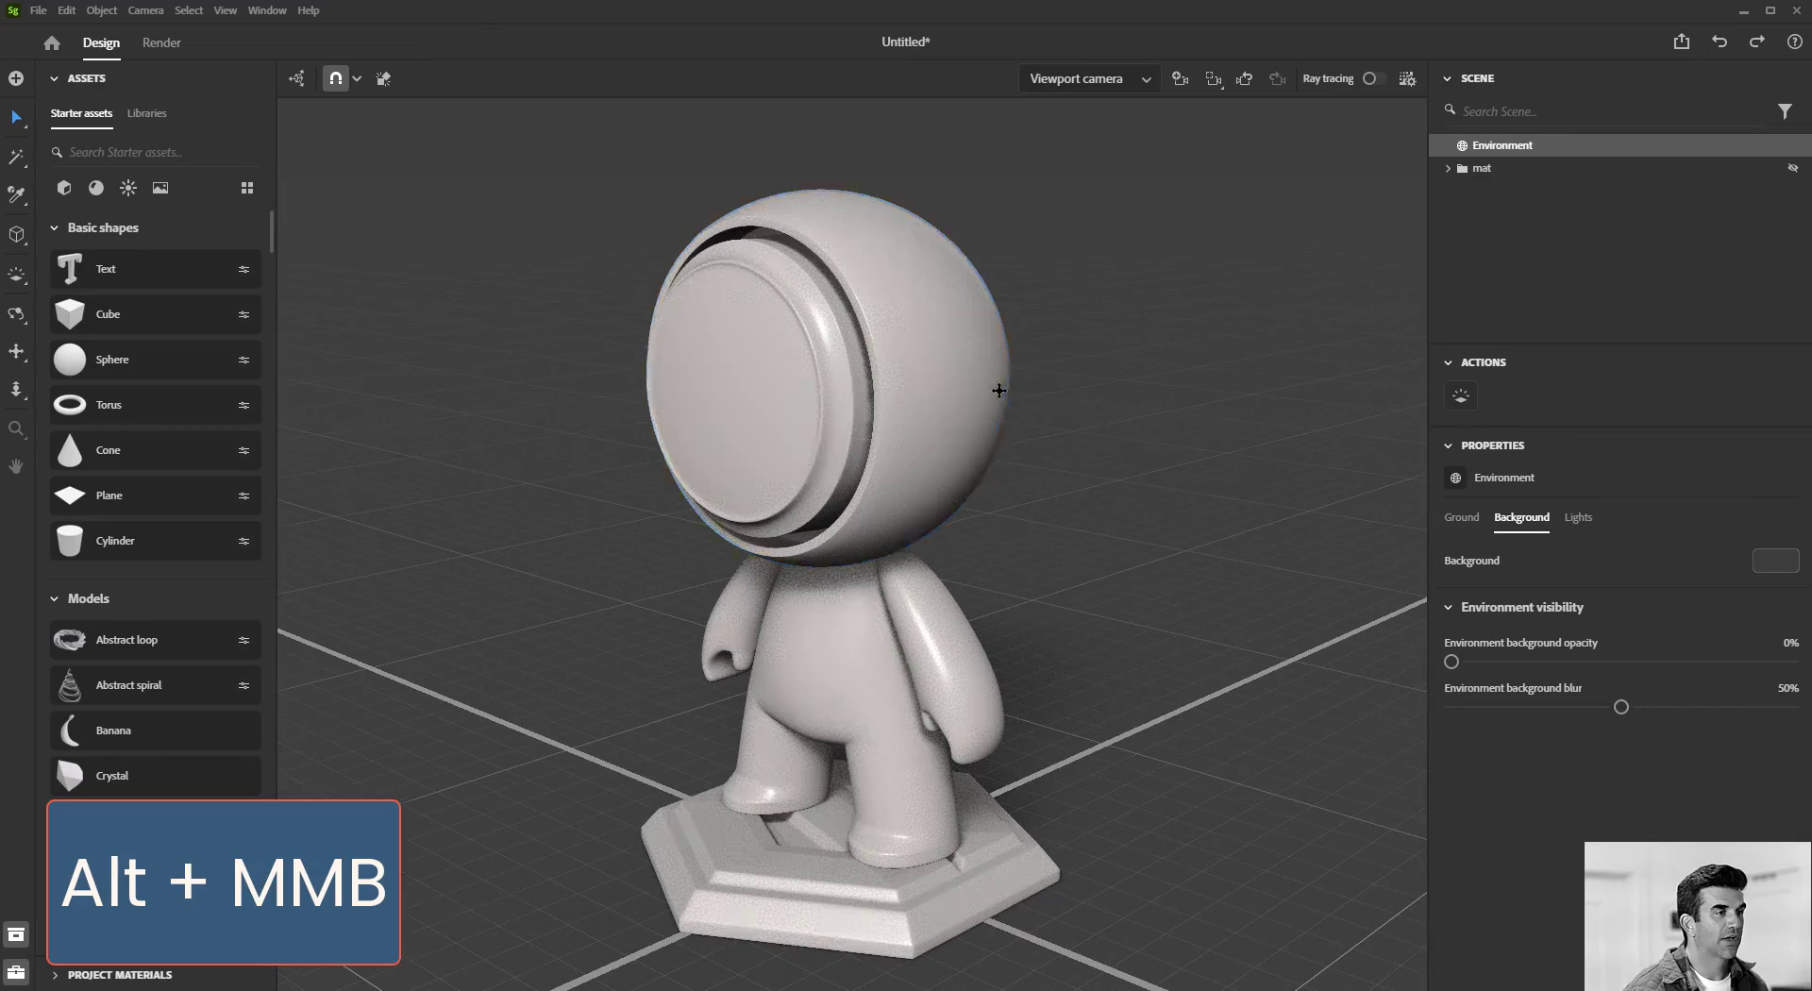
mouse_move(998, 388)
middle_mouse_down("alt")
mouse_move(884, 456)
mouse_move(1066, 410)
mouse_move(1042, 324)
mouse_move(946, 501)
mouse_move(1103, 362)
mouse_move(1063, 235)
mouse_move(1017, 319)
middle_mouse_up("alt")
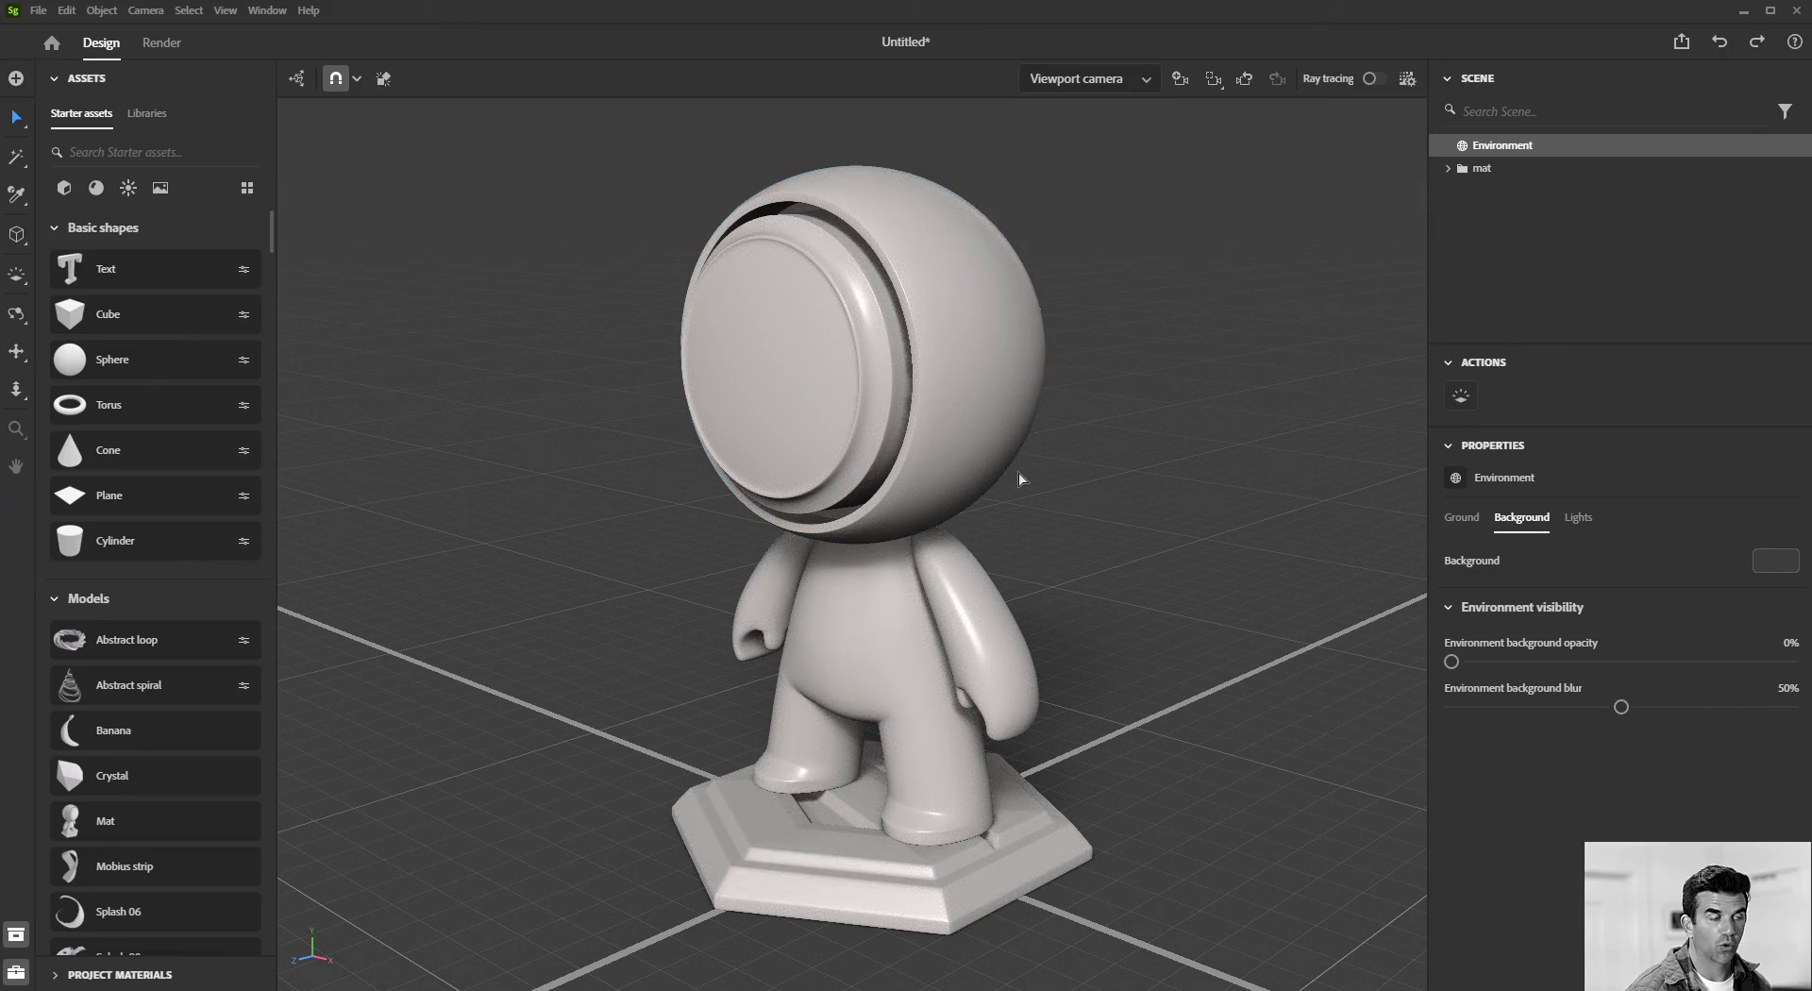
Zoom in and out with the scroll wheel, then orbit to a front view of Mat.
scroll(1017, 472, "up", 5)
scroll(1021, 462, "down", 10)
scroll(1021, 459, "down", 3)
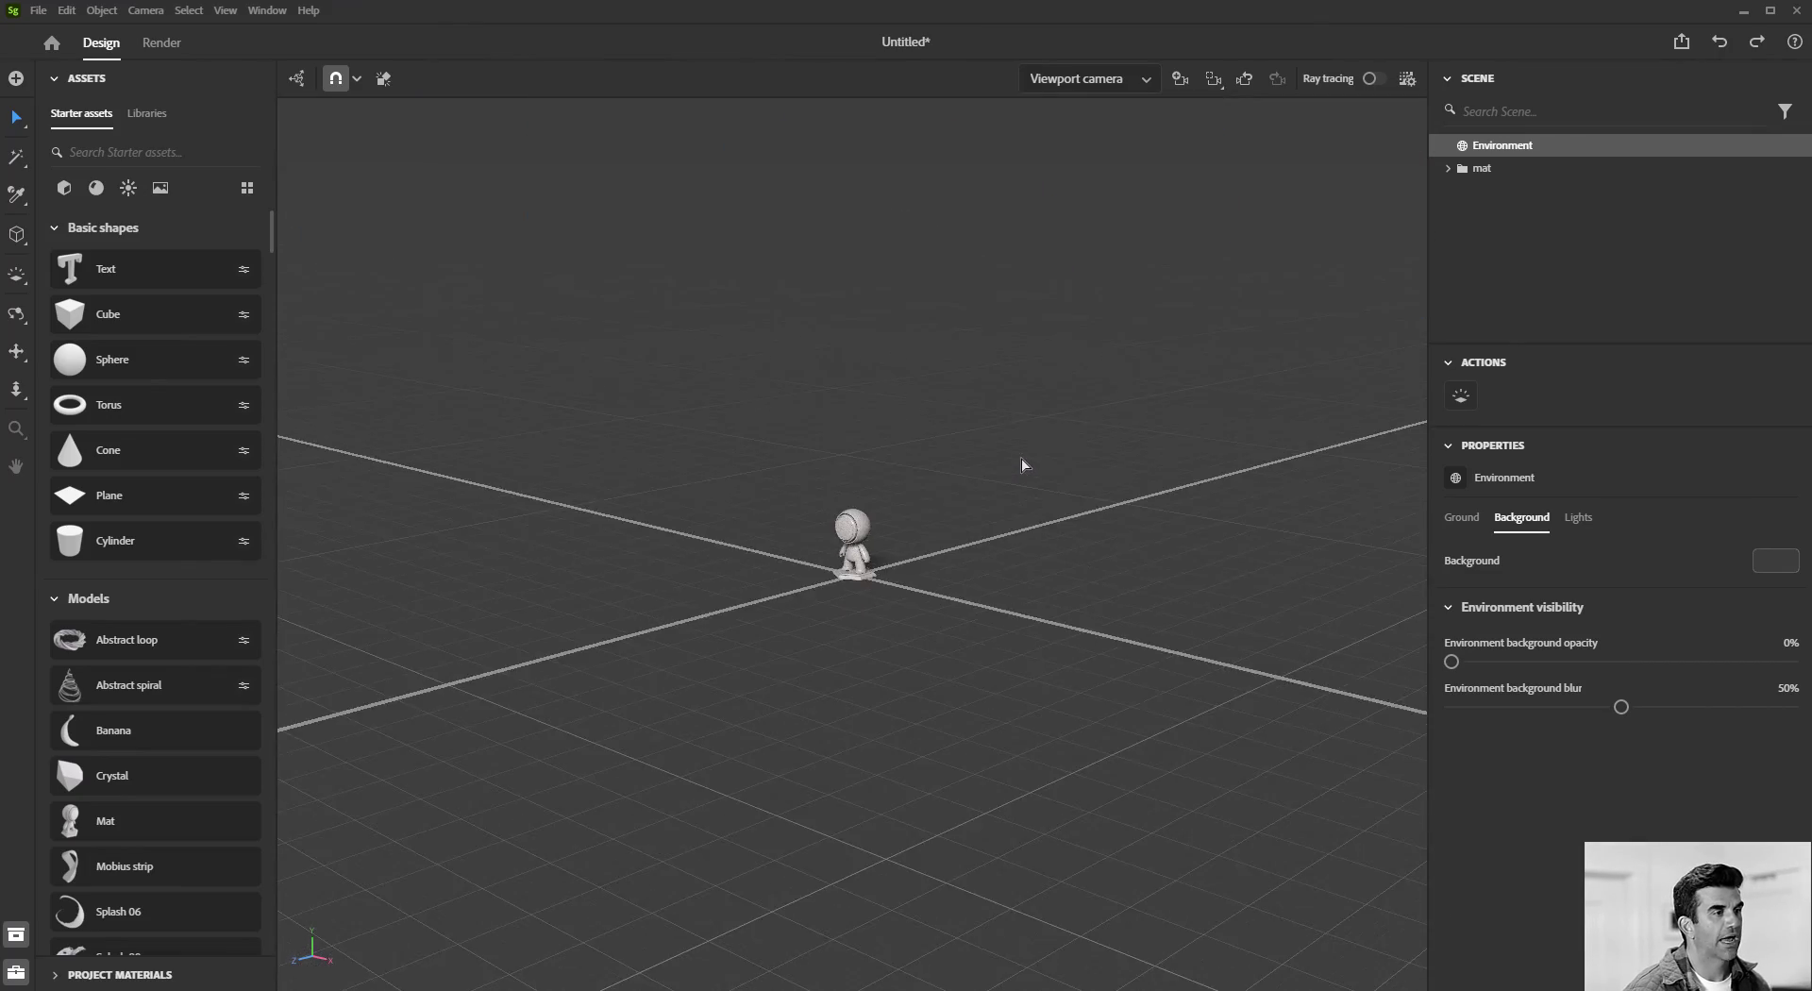
scroll(1020, 456, "up", 3)
scroll(1021, 461, "up", 3)
scroll(1021, 460, "up", 3)
scroll(1021, 461, "down", 5)
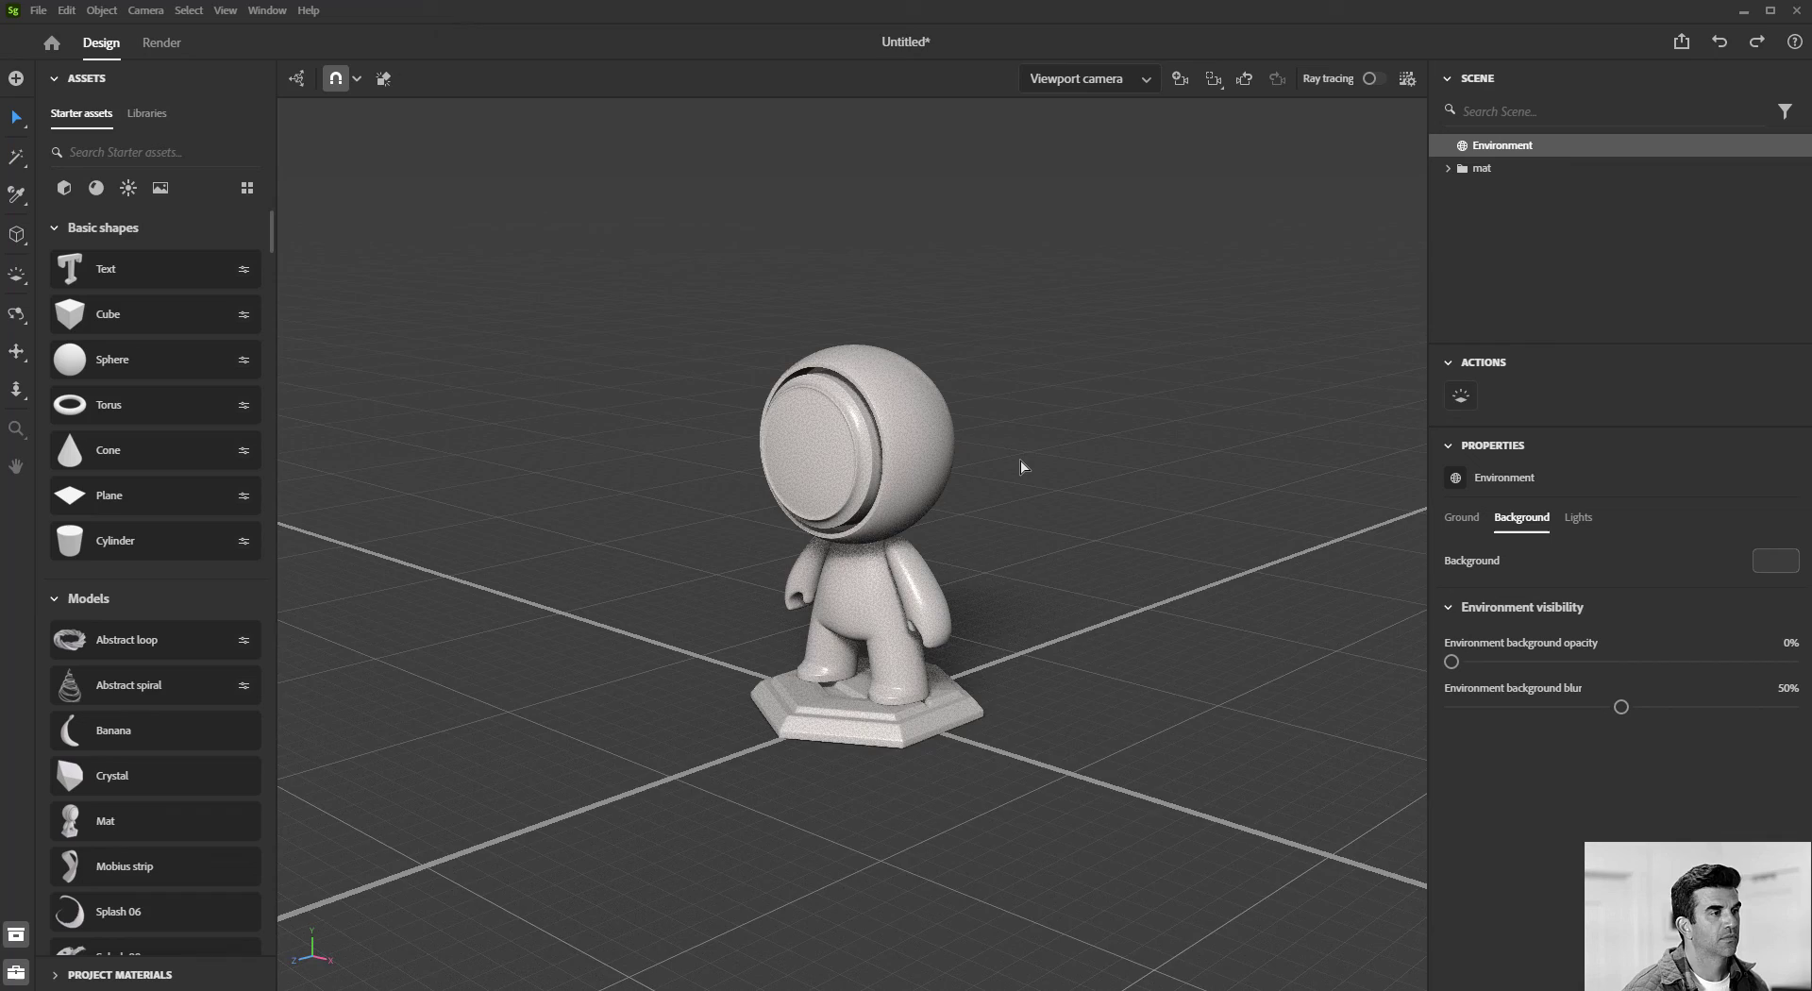
scroll(1021, 461, "up", 2)
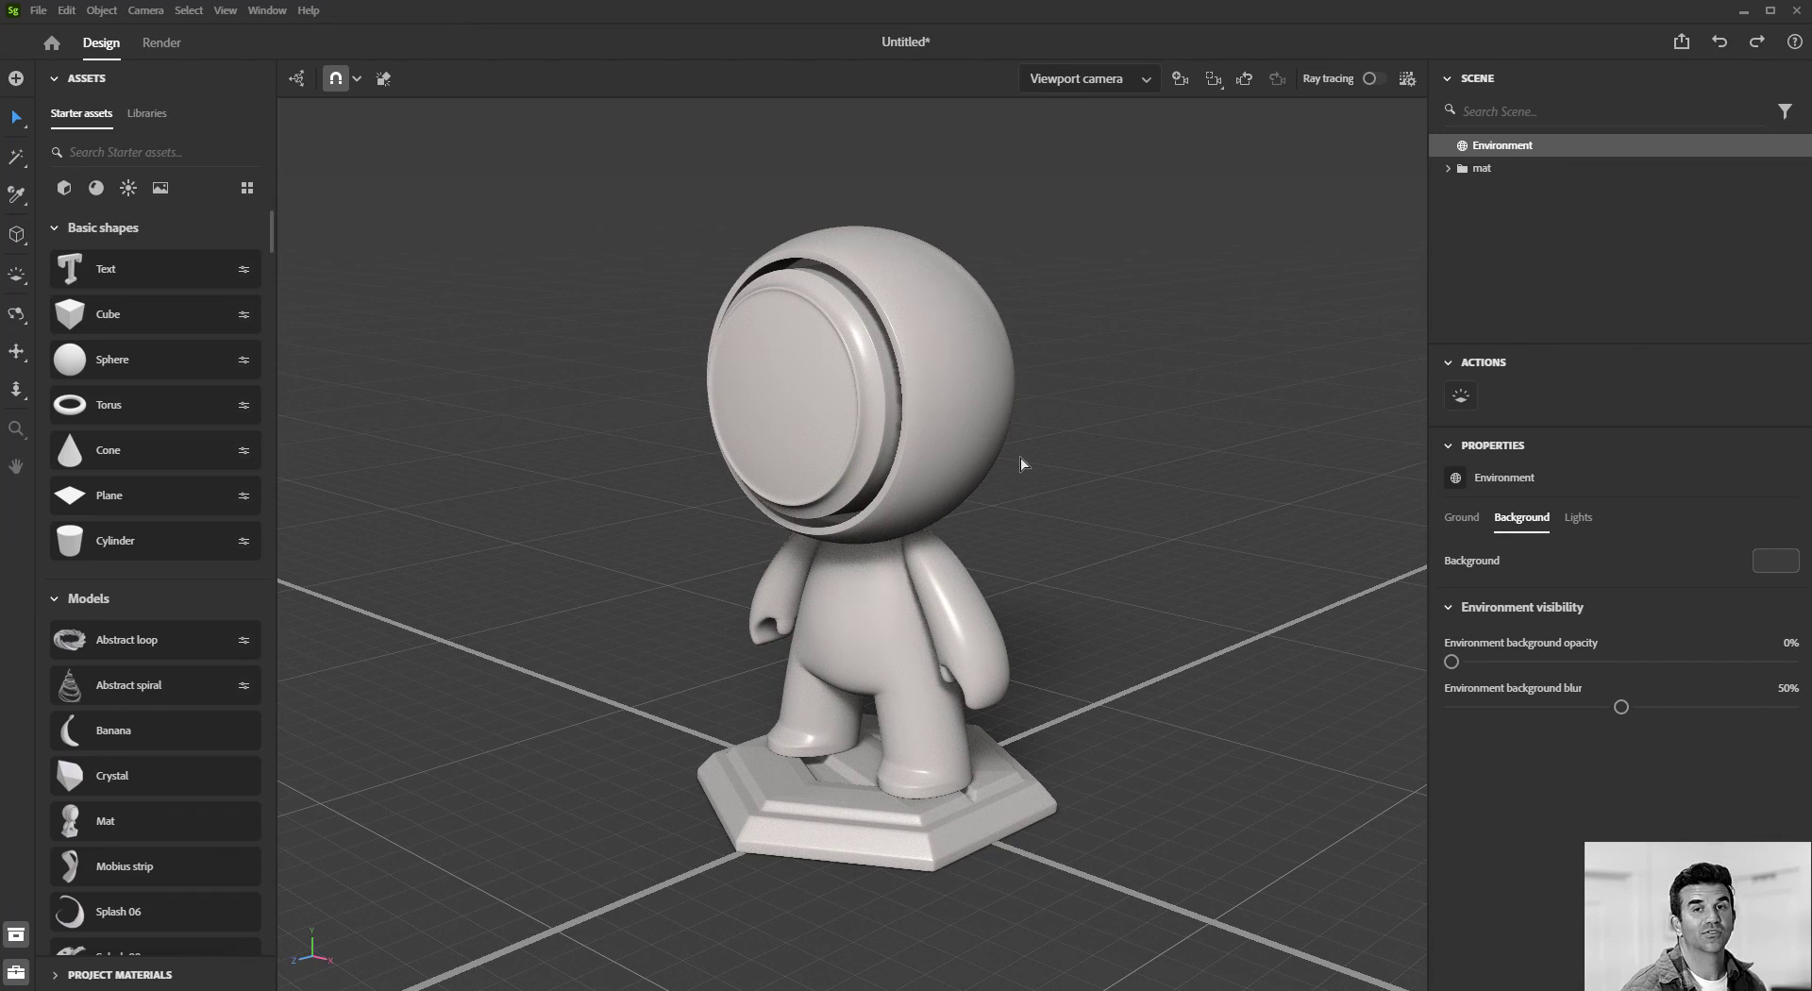
left_click_drag(676, 432, 860, 408, "alt")
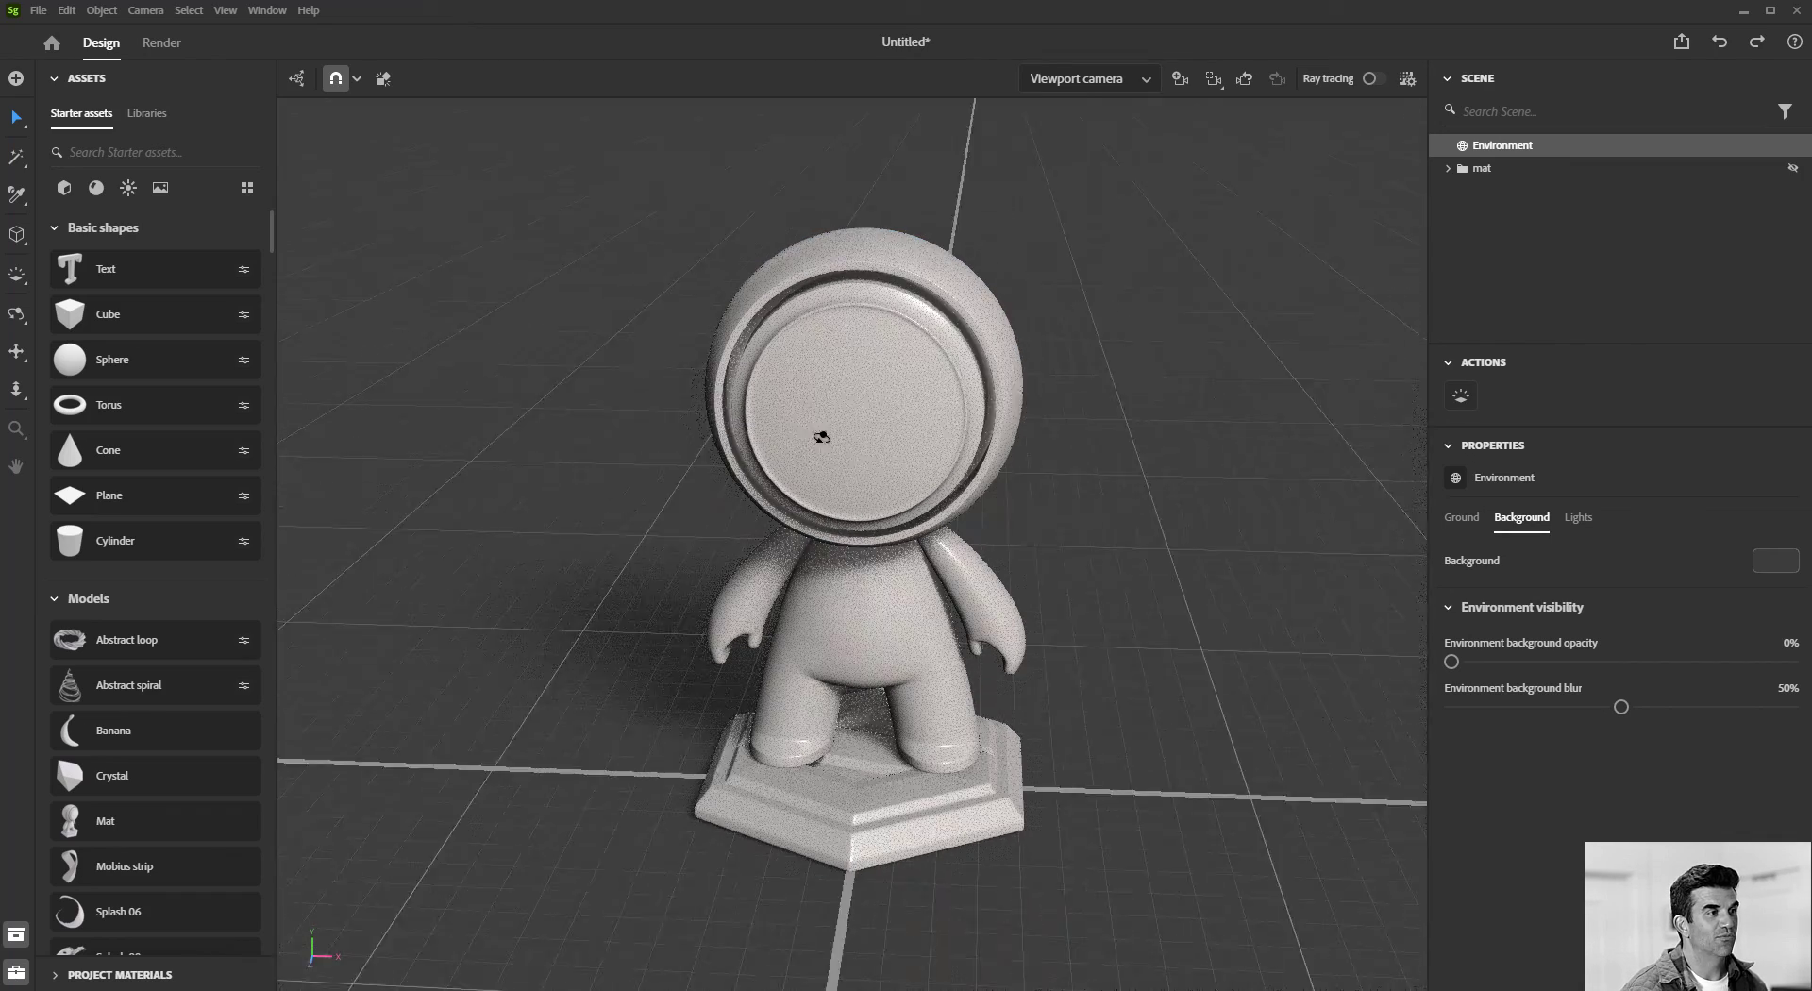
Move Mat's head sideways off the body and the body off its base.
left_click(861, 408)
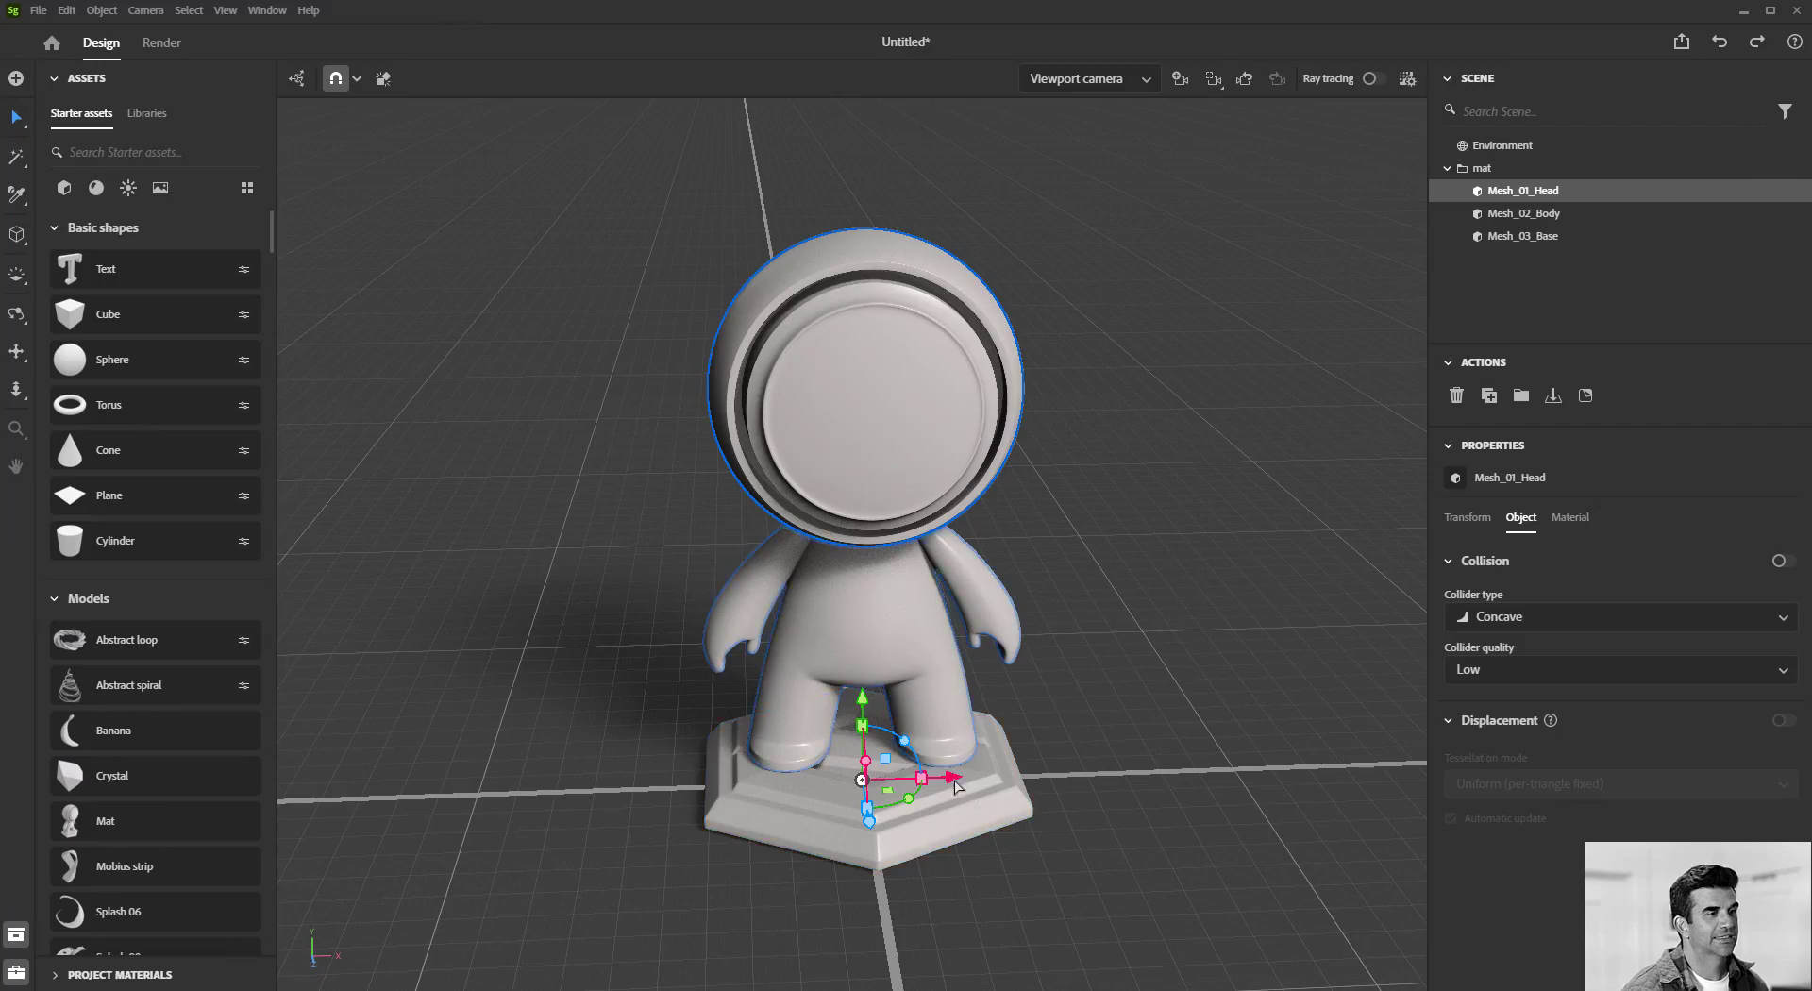
mouse_move(948, 773)
left_mouse_down()
mouse_move(791, 772)
mouse_move(898, 686)
left_mouse_up()
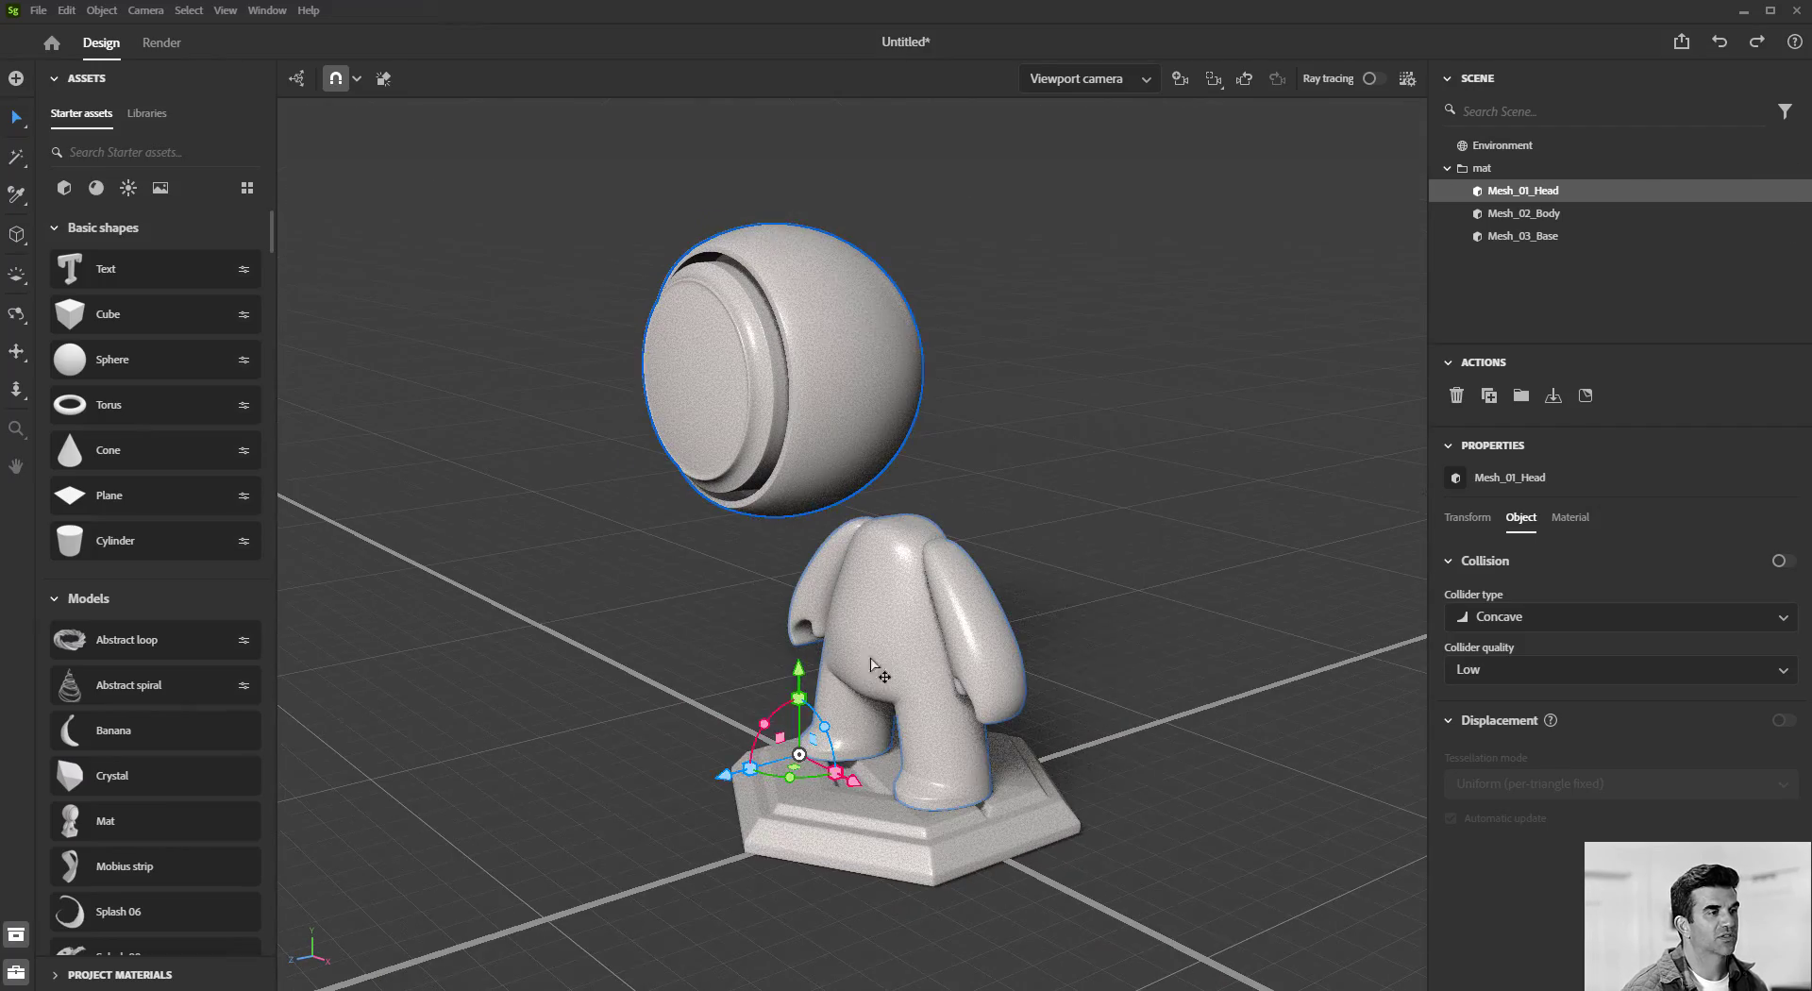
left_click(870, 662)
left_click_drag(972, 845, 1059, 884)
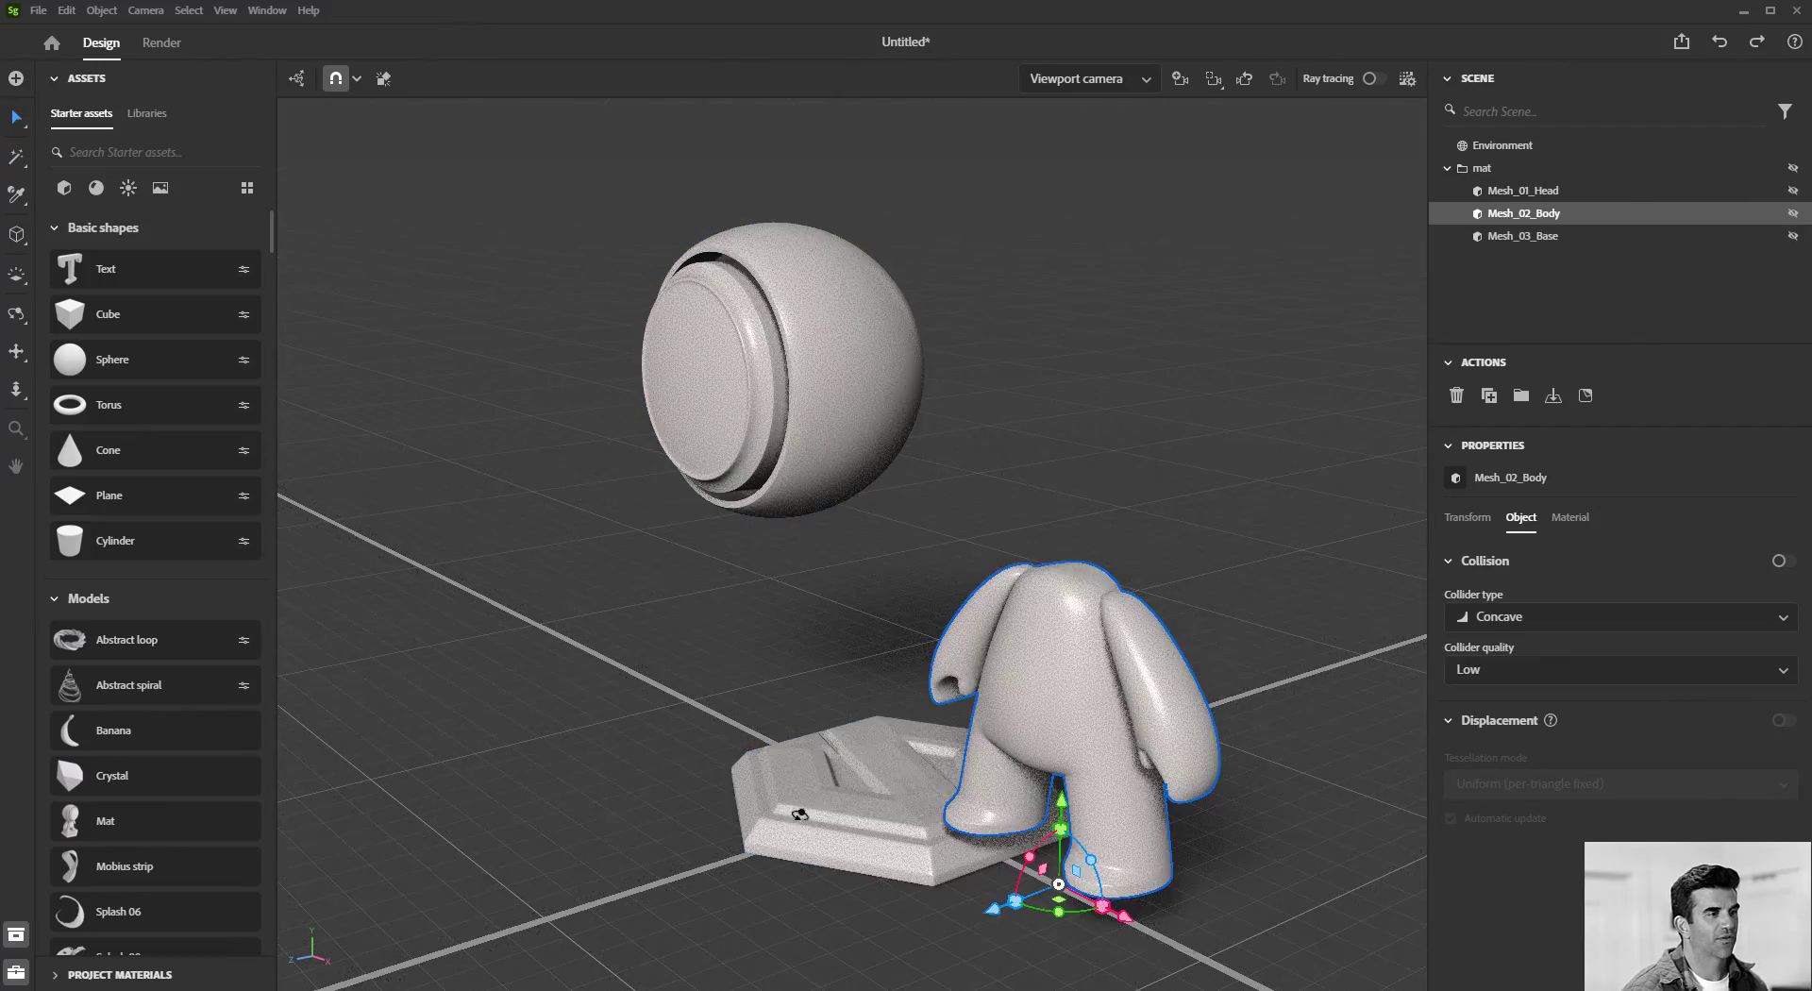
mouse_move(799, 813)
left_mouse_down("alt")
mouse_move(630, 670)
mouse_move(740, 640)
left_mouse_up("alt")
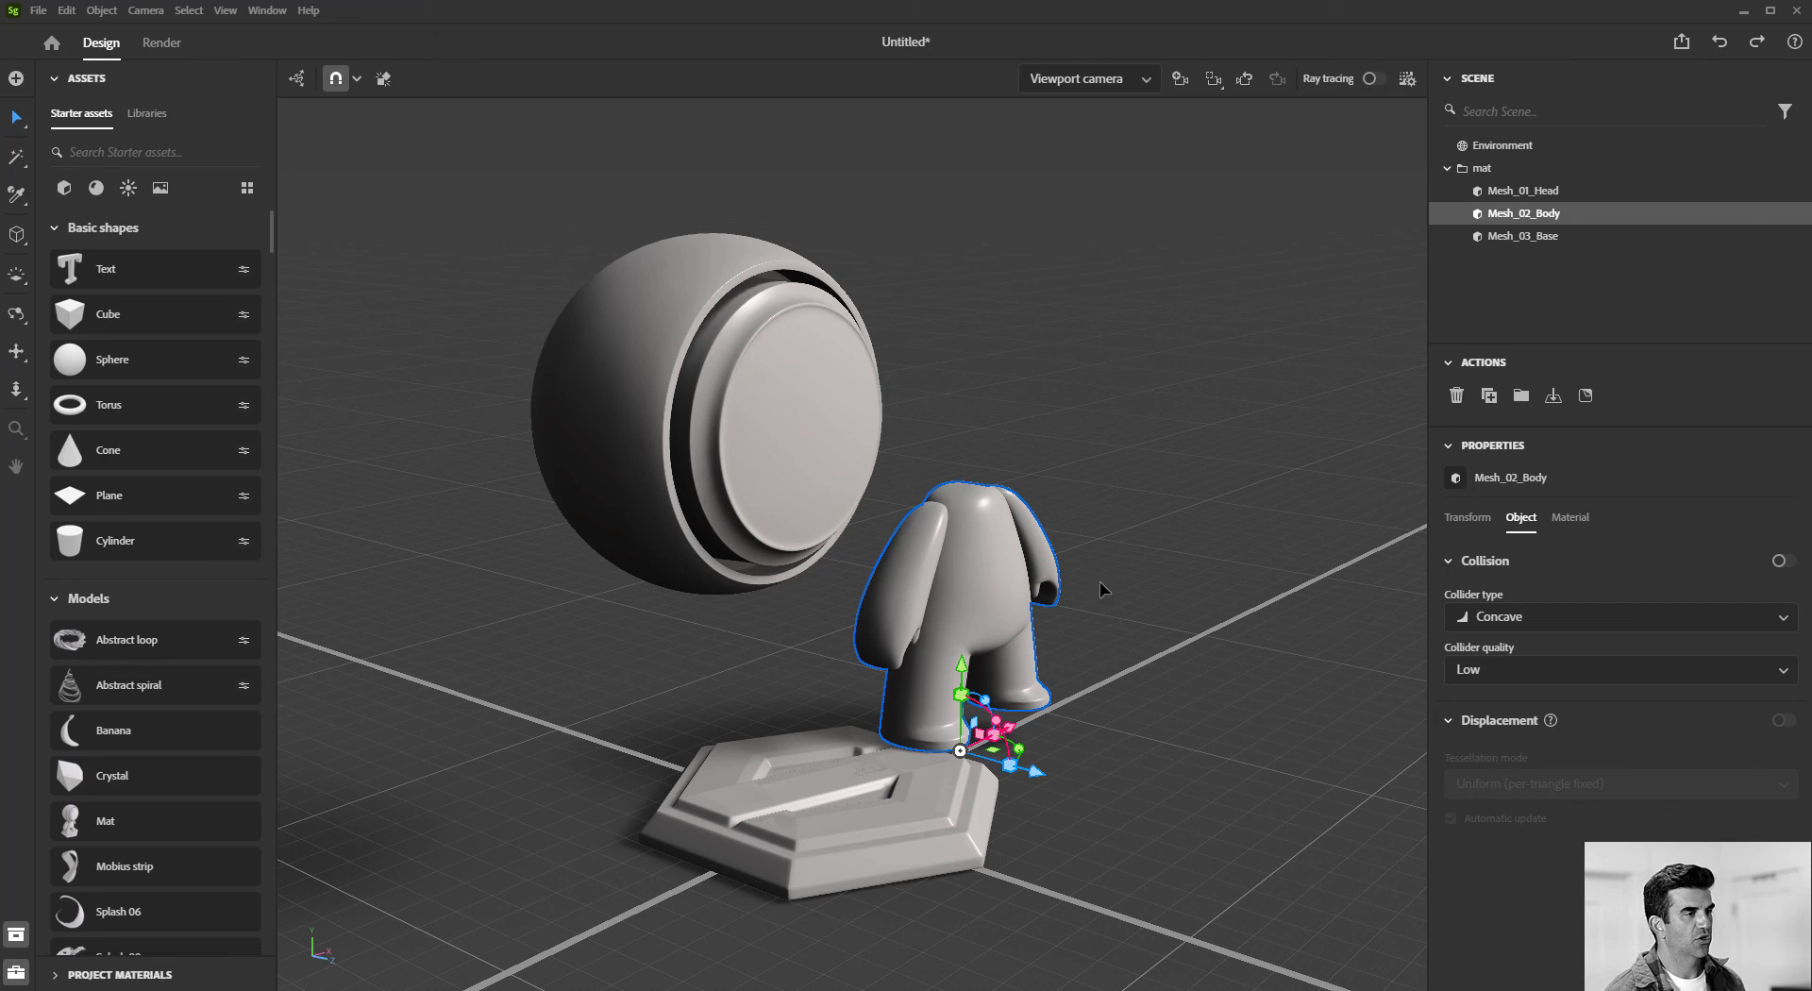
Put the body back on its base and orbit in close on the intact figure.
key("p")
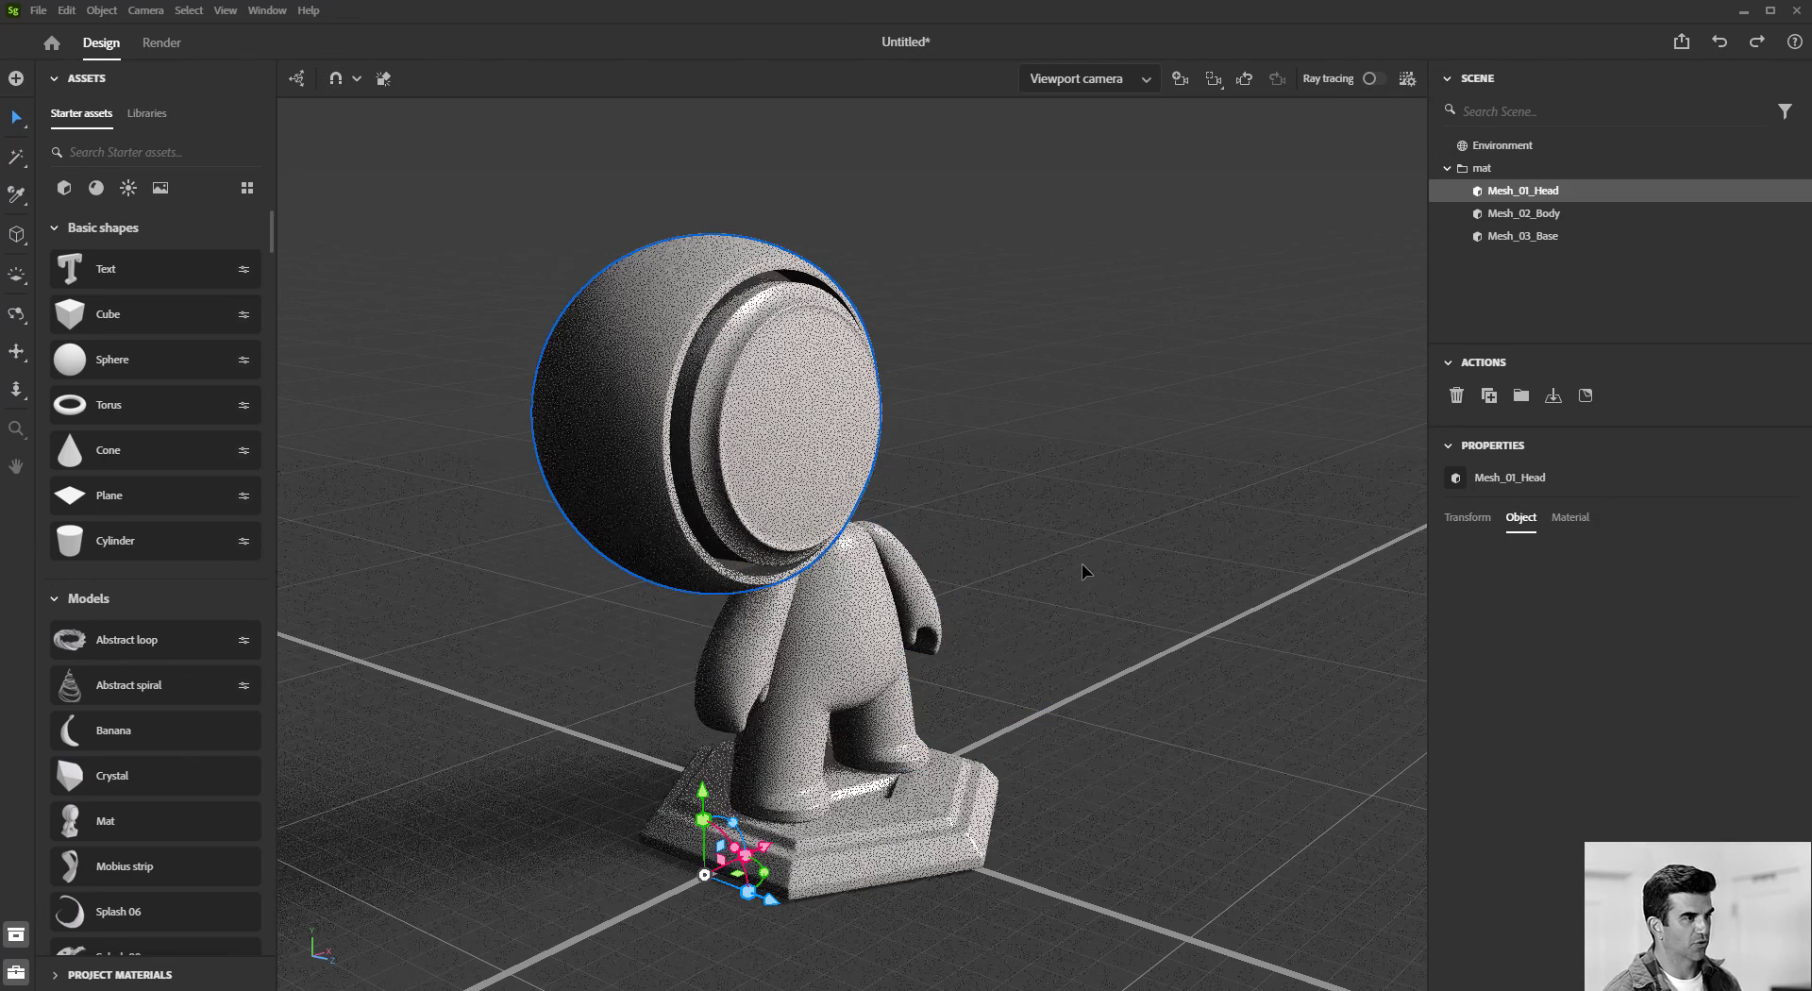
left_click_drag(872, 567, 934, 451, "alt")
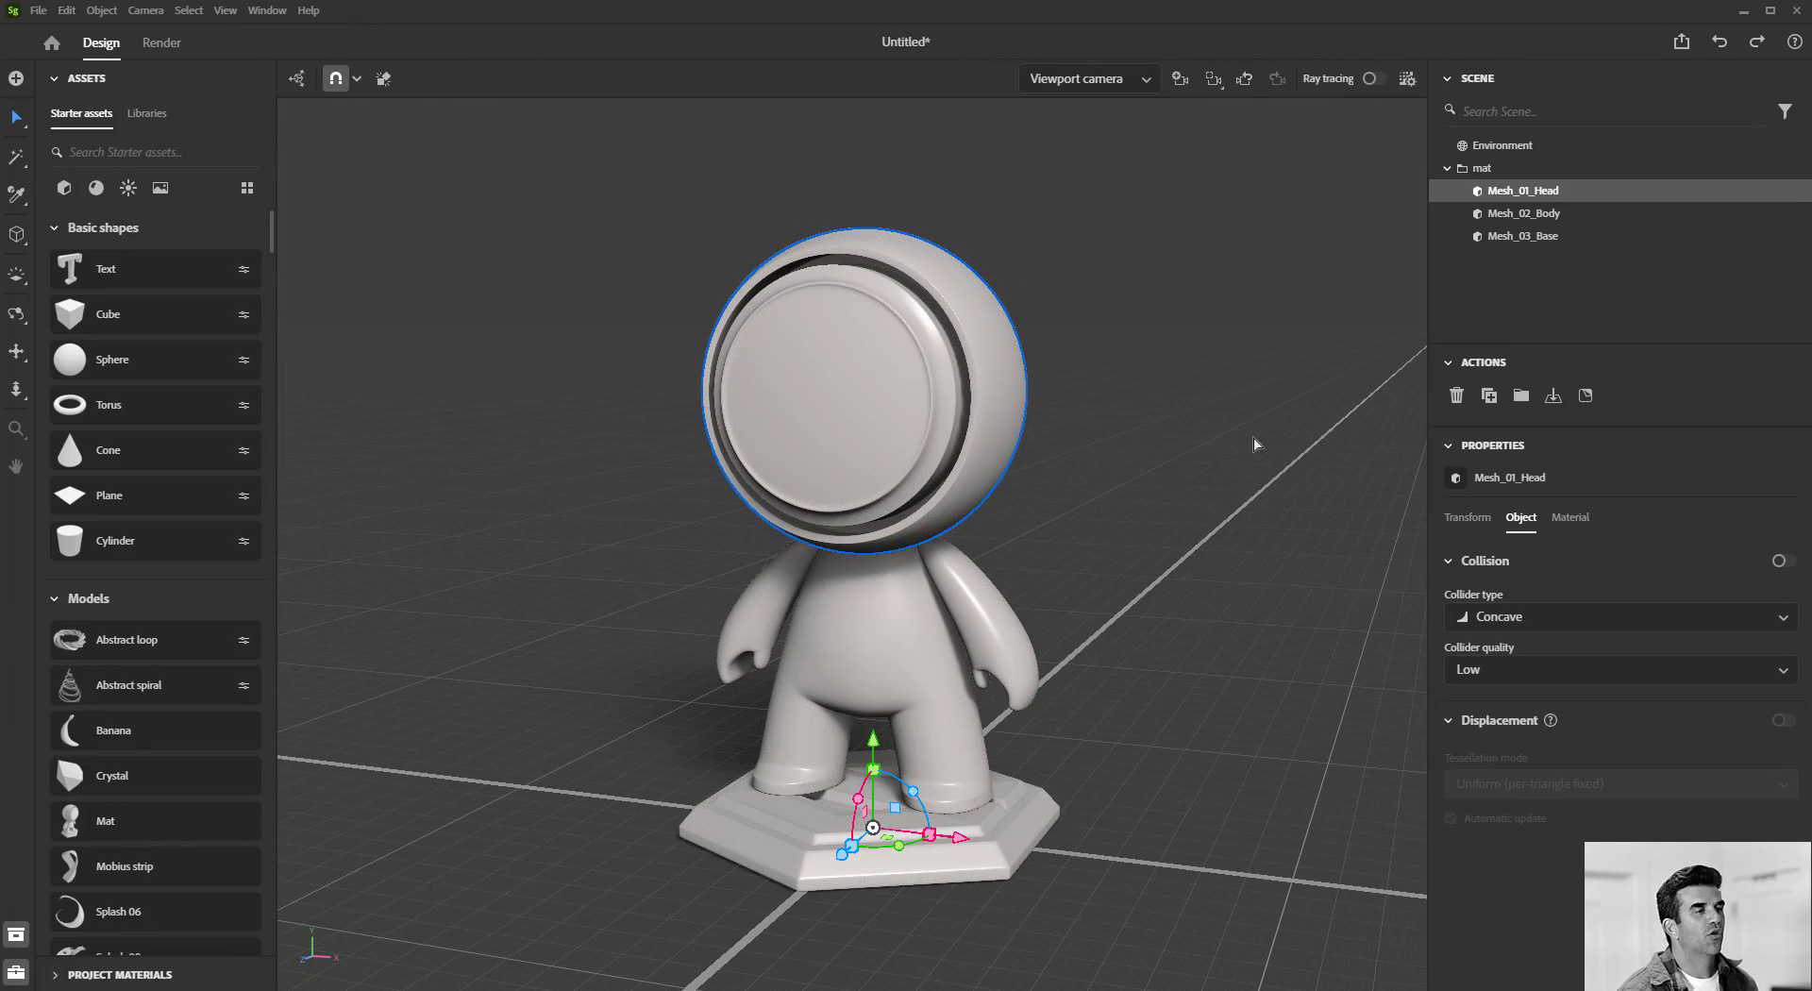
mouse_move(1185, 440)
left_mouse_down("alt")
mouse_move(806, 484)
mouse_move(1053, 572)
mouse_move(1036, 604)
mouse_move(1355, 537)
mouse_move(1148, 501)
mouse_move(1052, 538)
mouse_move(739, 517)
mouse_move(598, 550)
mouse_move(437, 534)
mouse_move(834, 557)
mouse_move(986, 538)
left_mouse_up("alt")
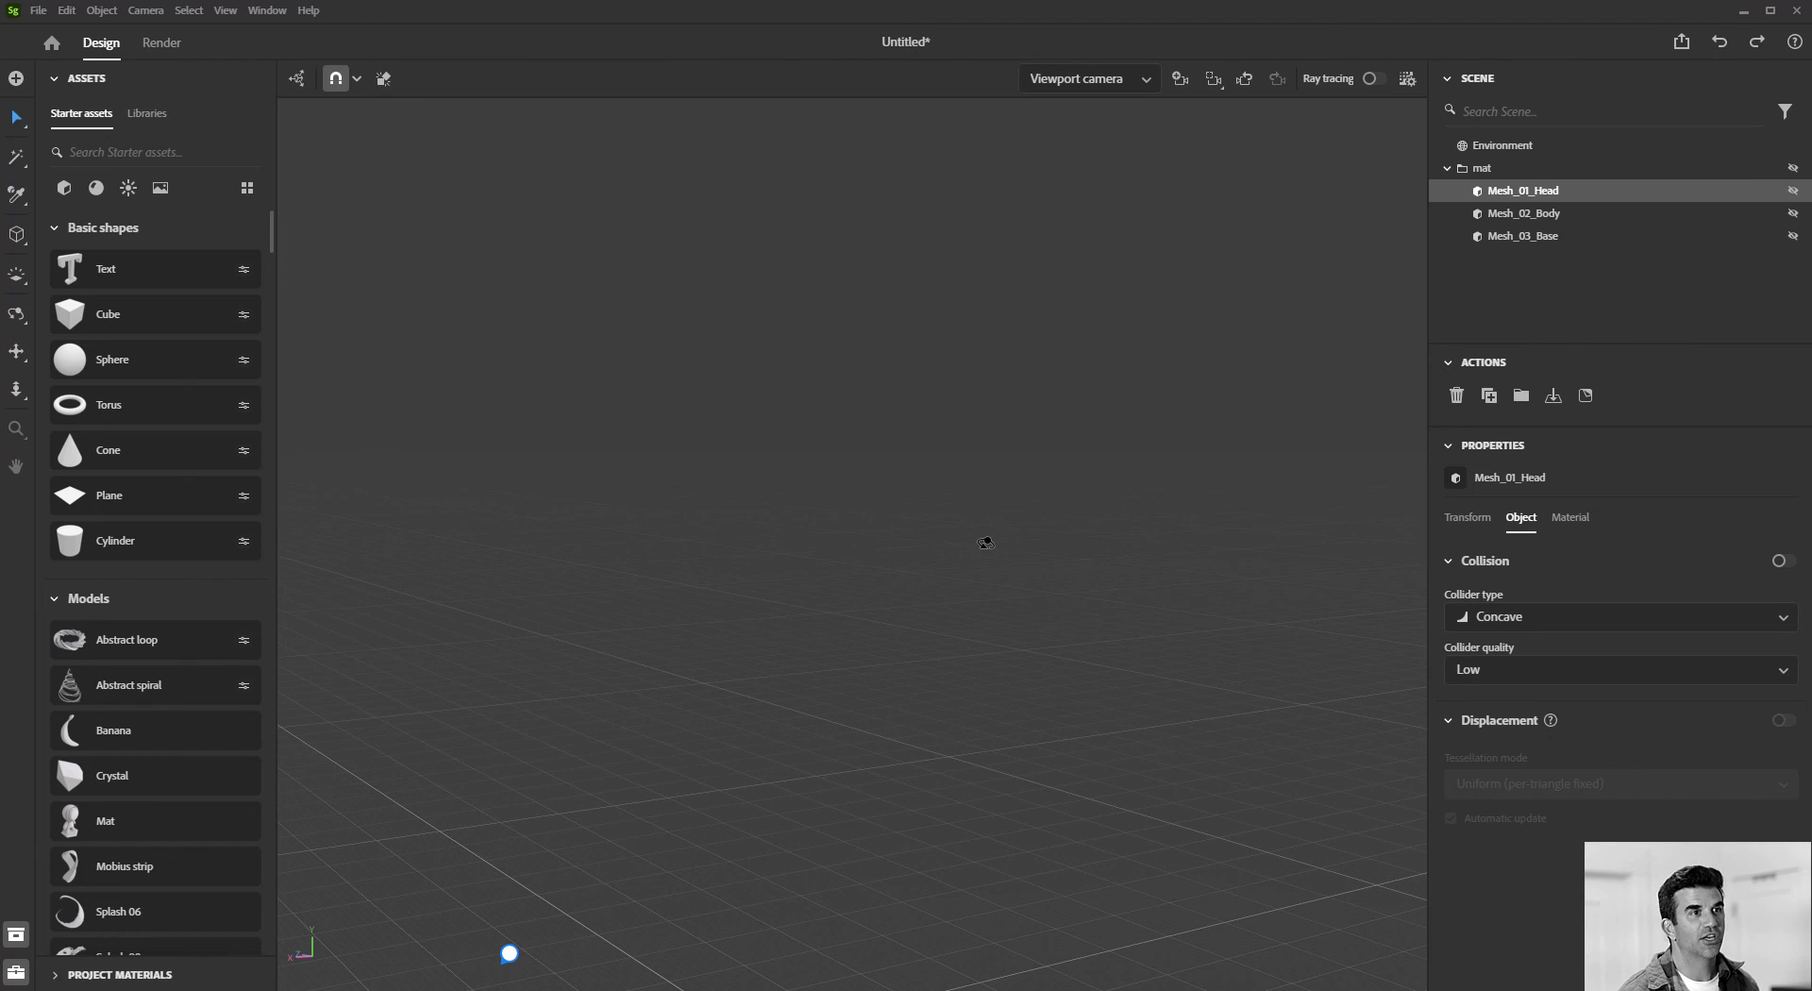
Frame the mat group, add a Sphere from Basic shapes and slide it left along X.
double_click(1569, 170)
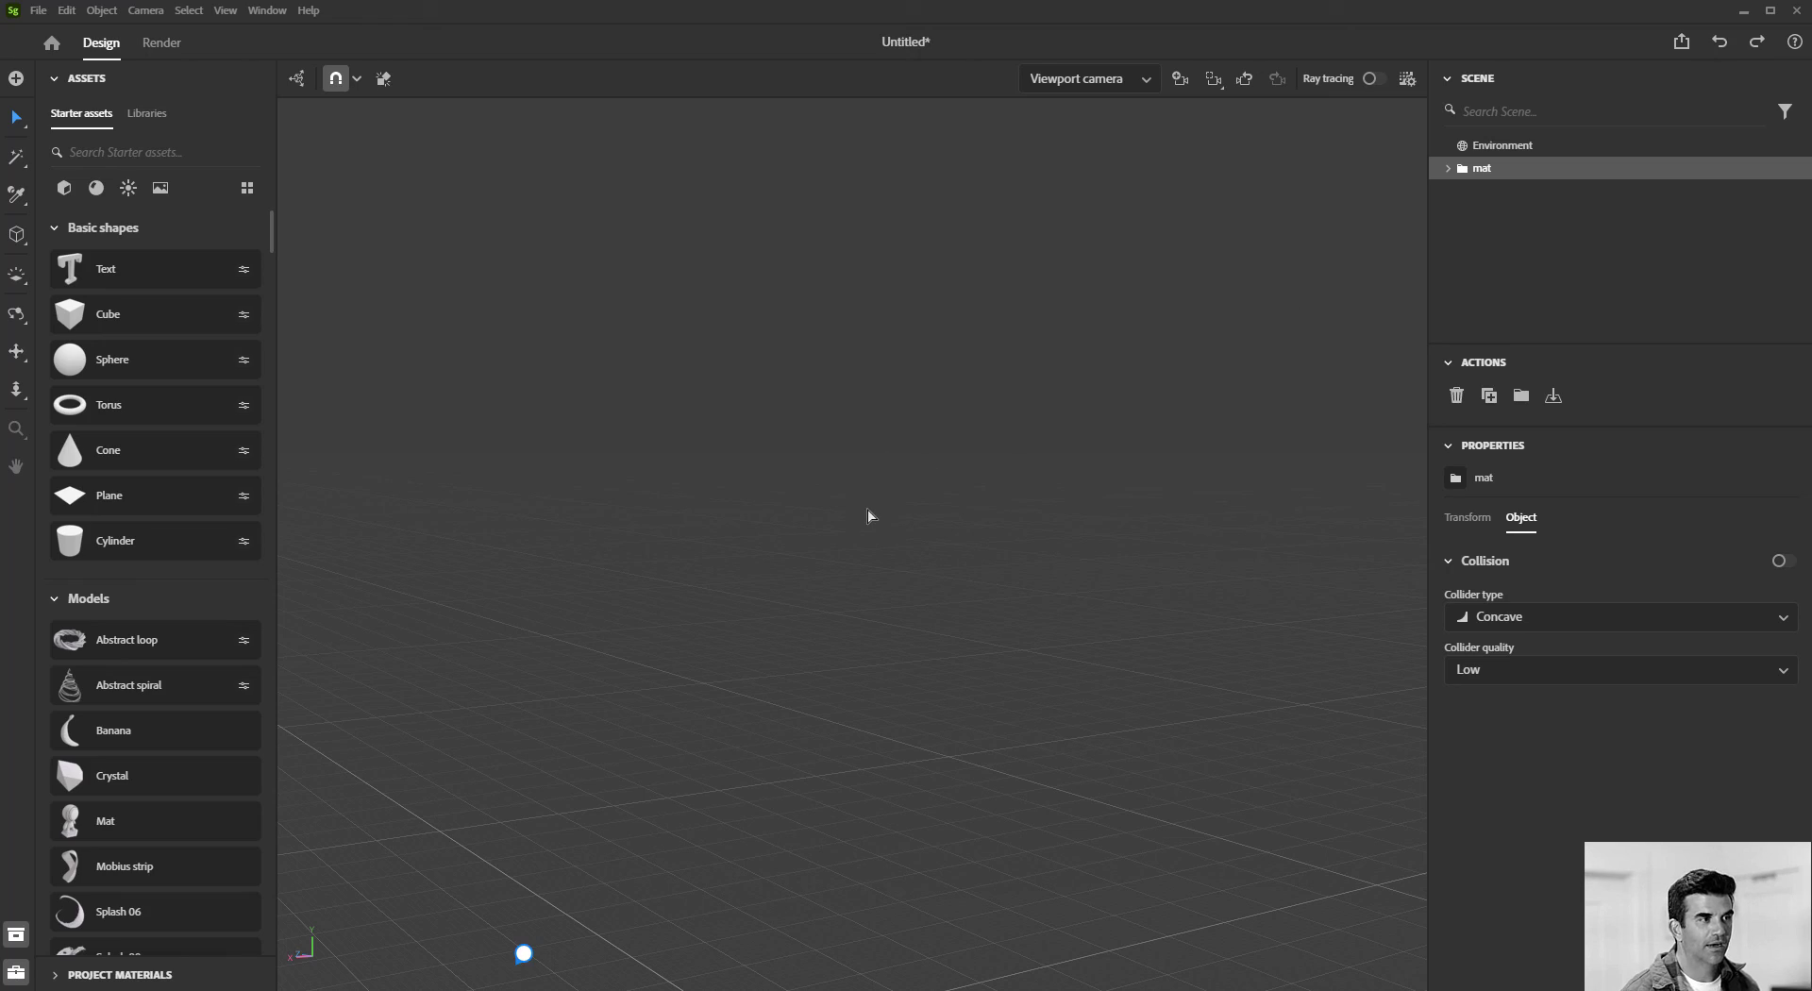
key("f")
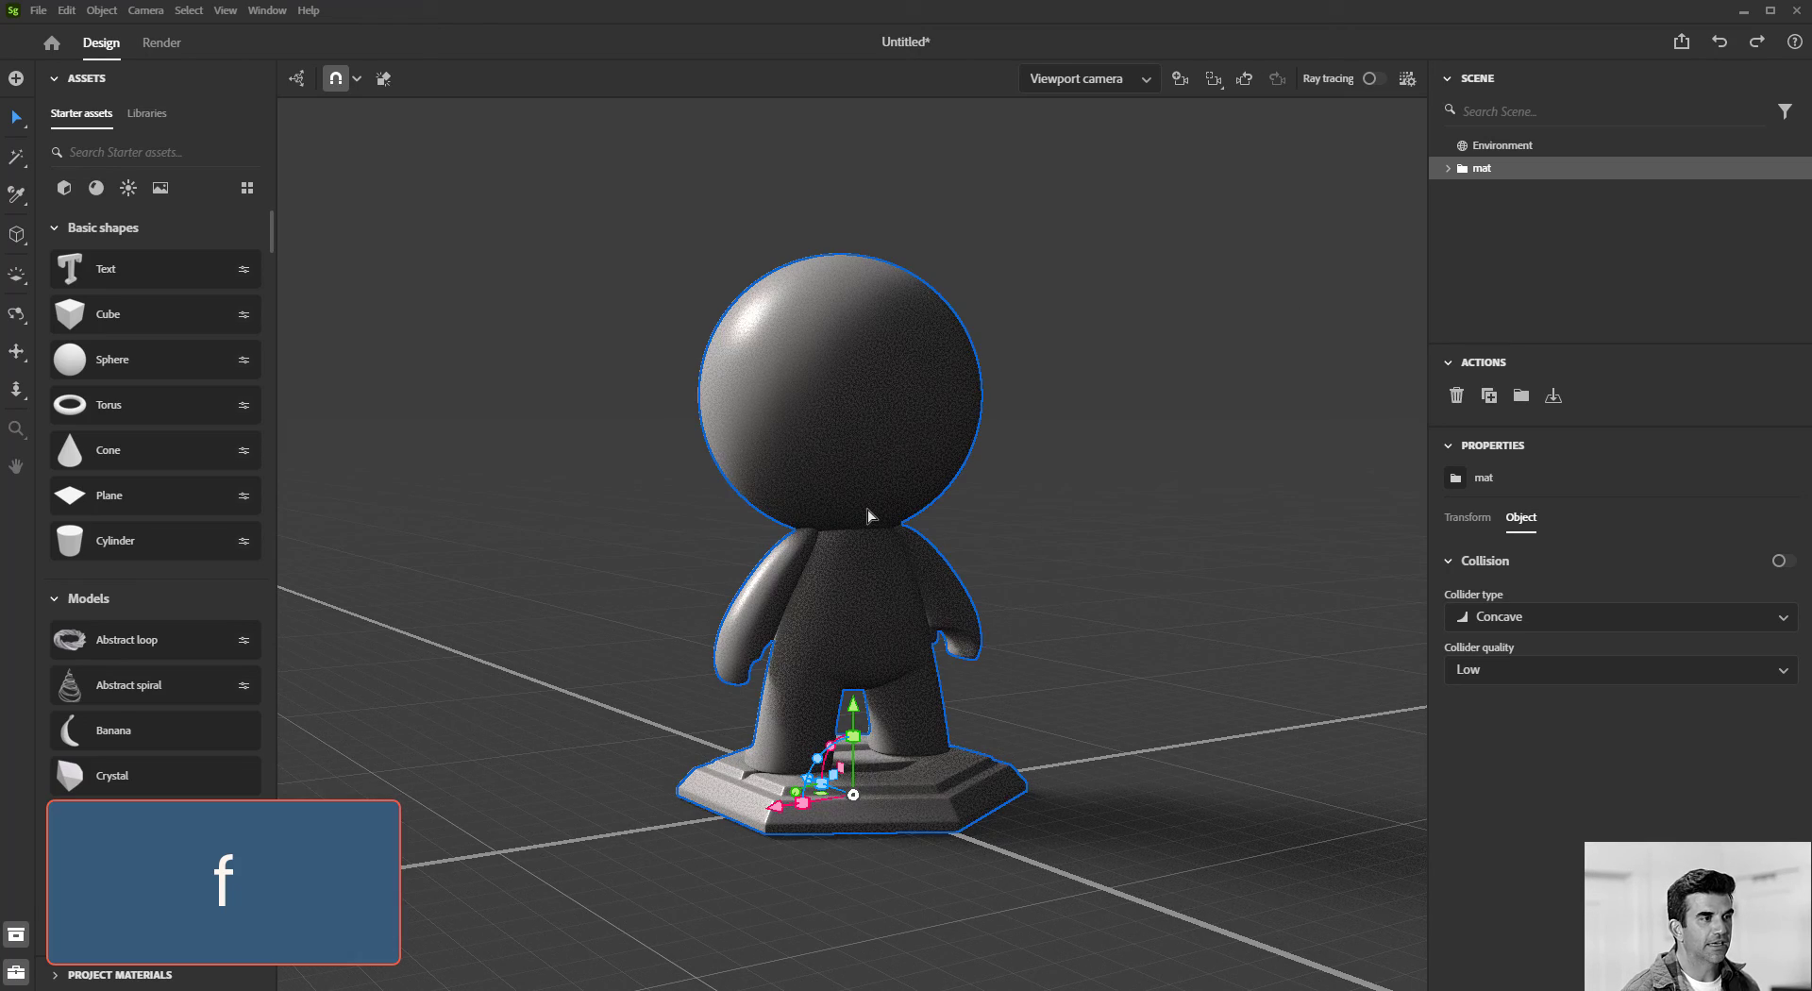
mouse_move(703, 506)
left_mouse_down()
mouse_move(972, 537)
mouse_move(892, 537)
left_mouse_up()
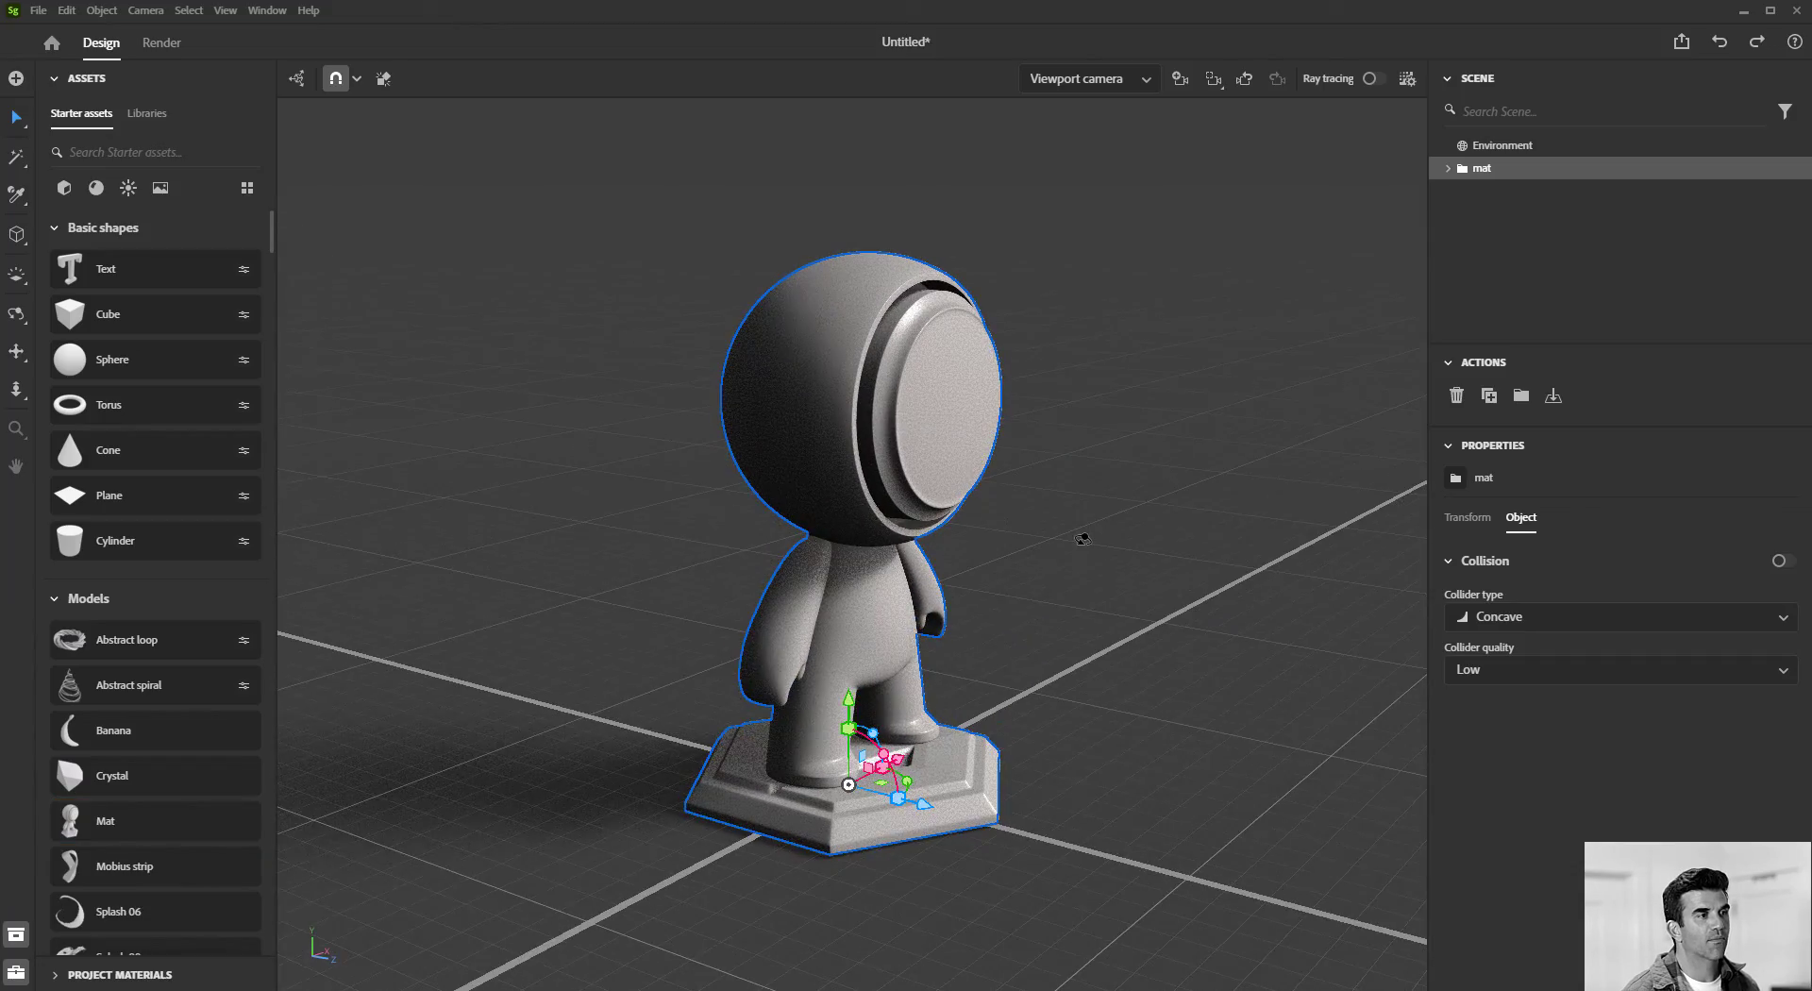
left_click(132, 368)
left_click_drag(930, 781, 340, 779)
Select both the mat group and the Sphere and frame them together.
key("w")
left_click(901, 598)
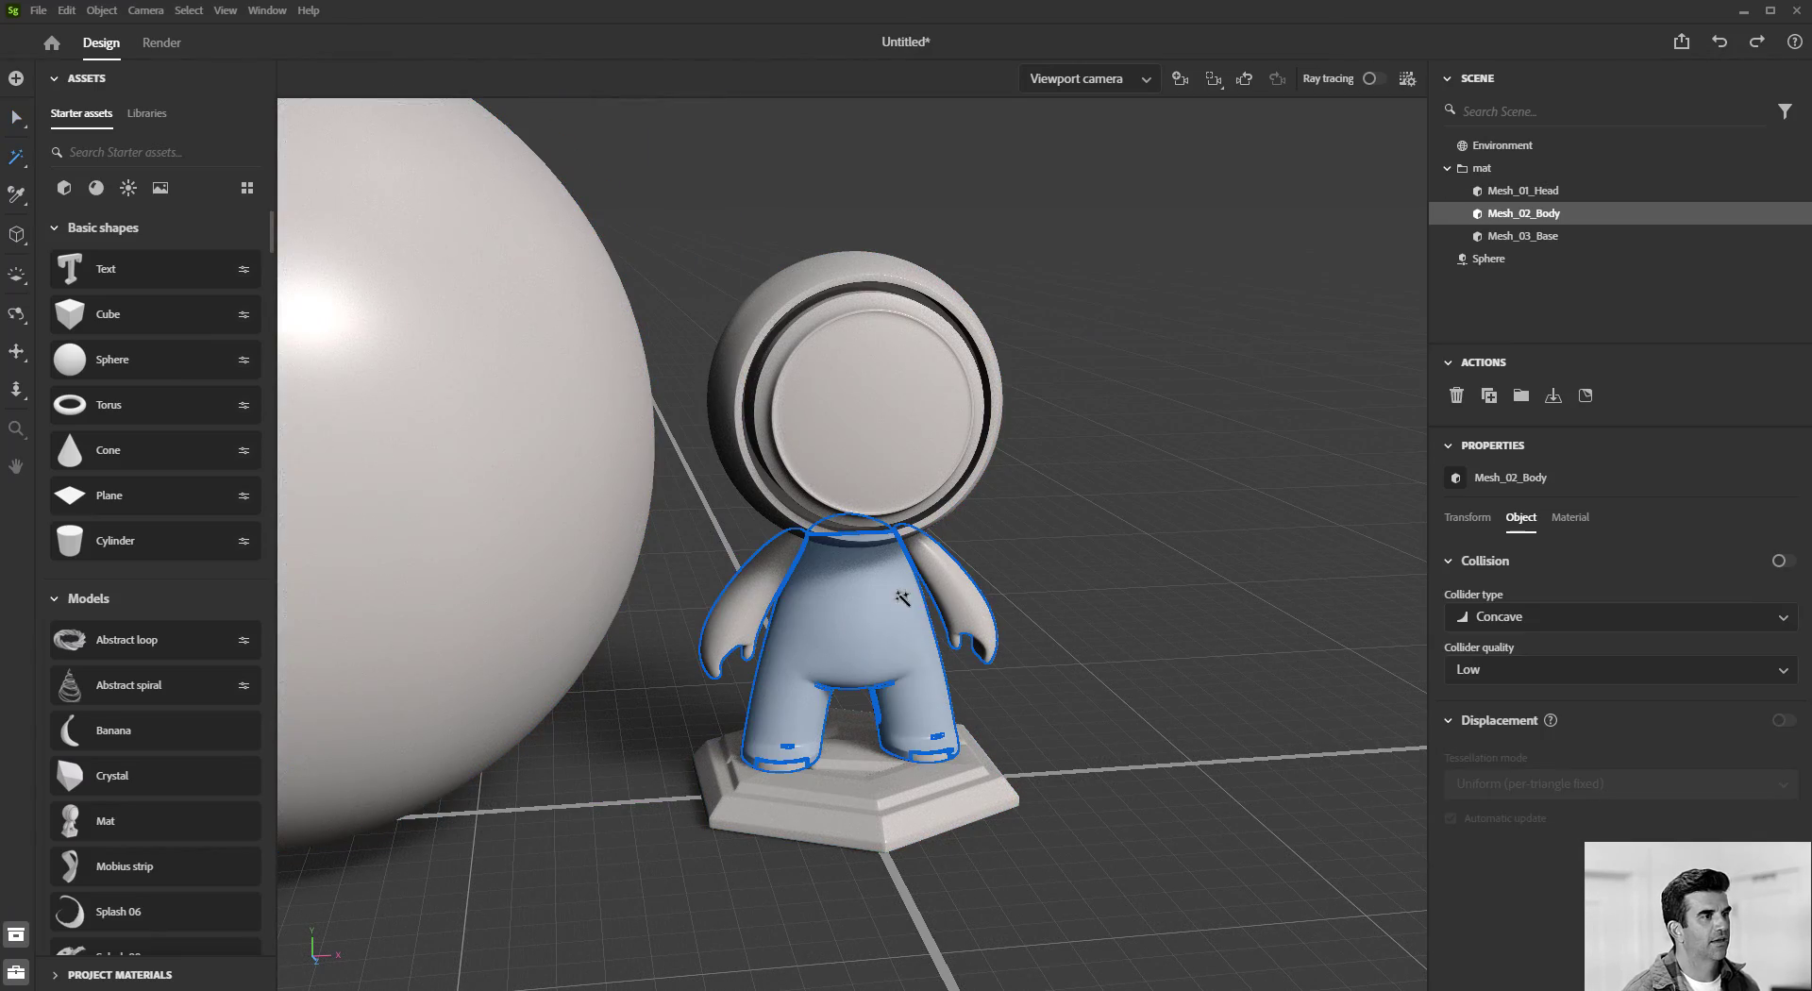
left_click(1594, 170)
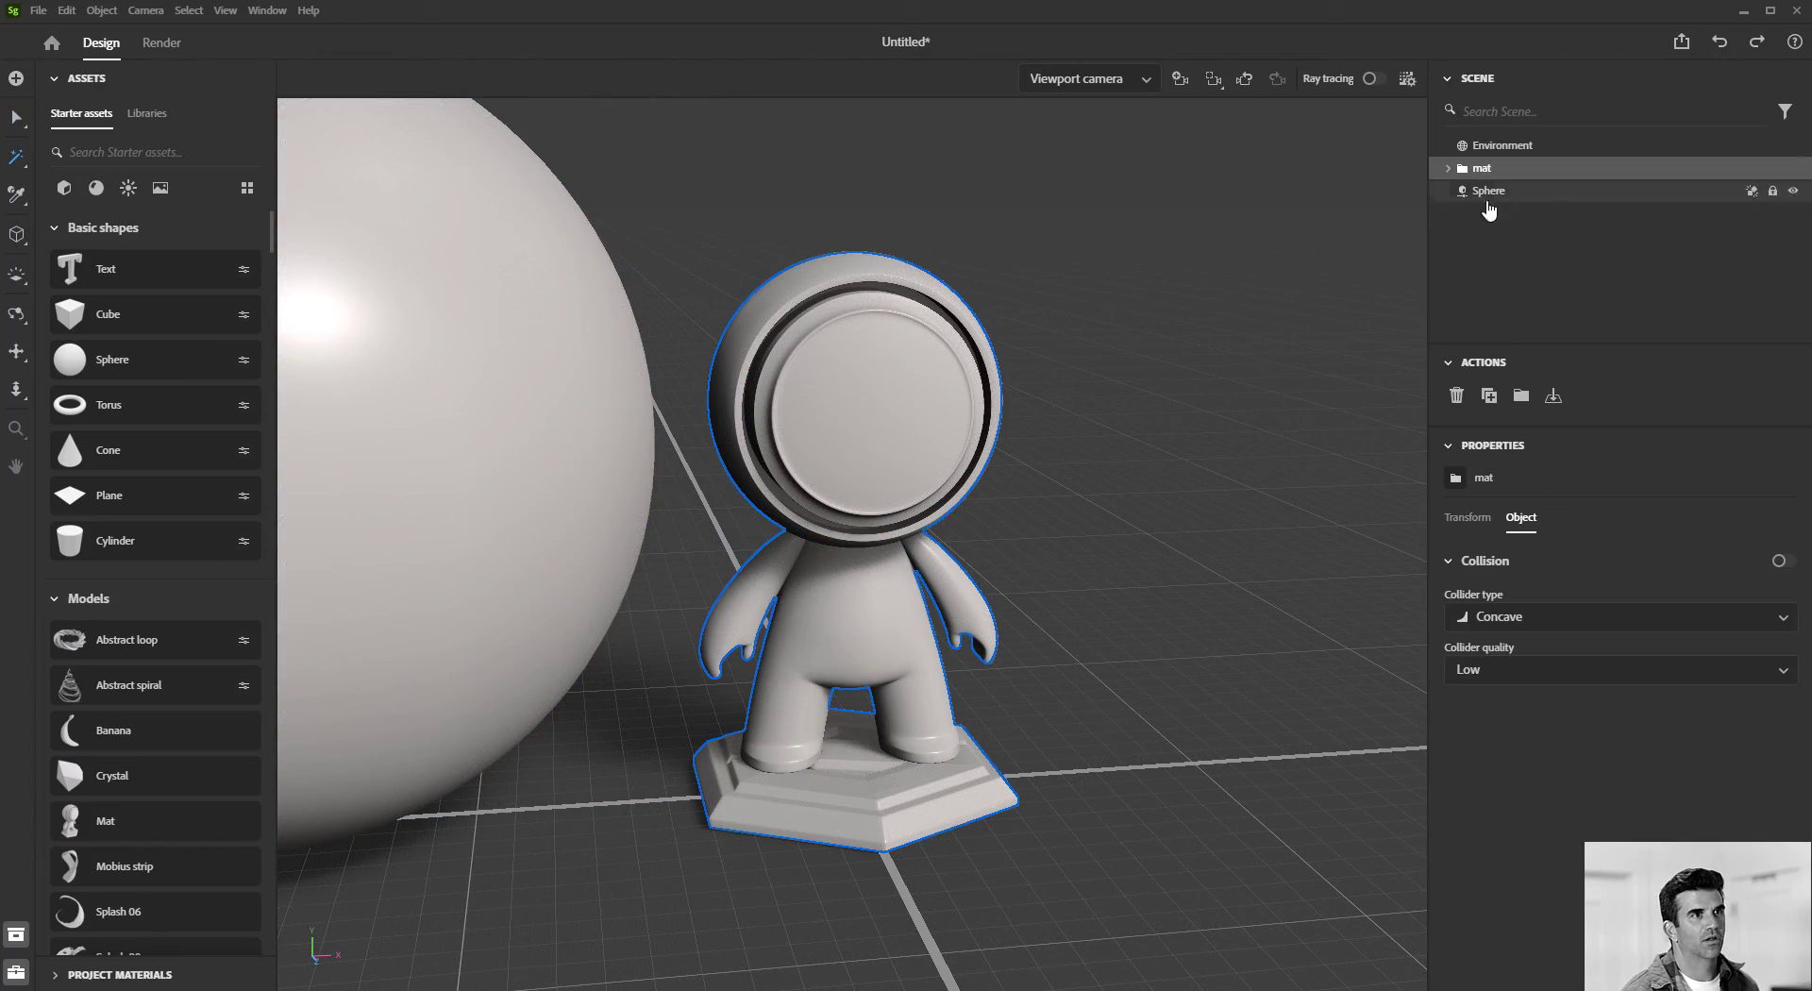
left_click(1527, 193, "shift")
key("f")
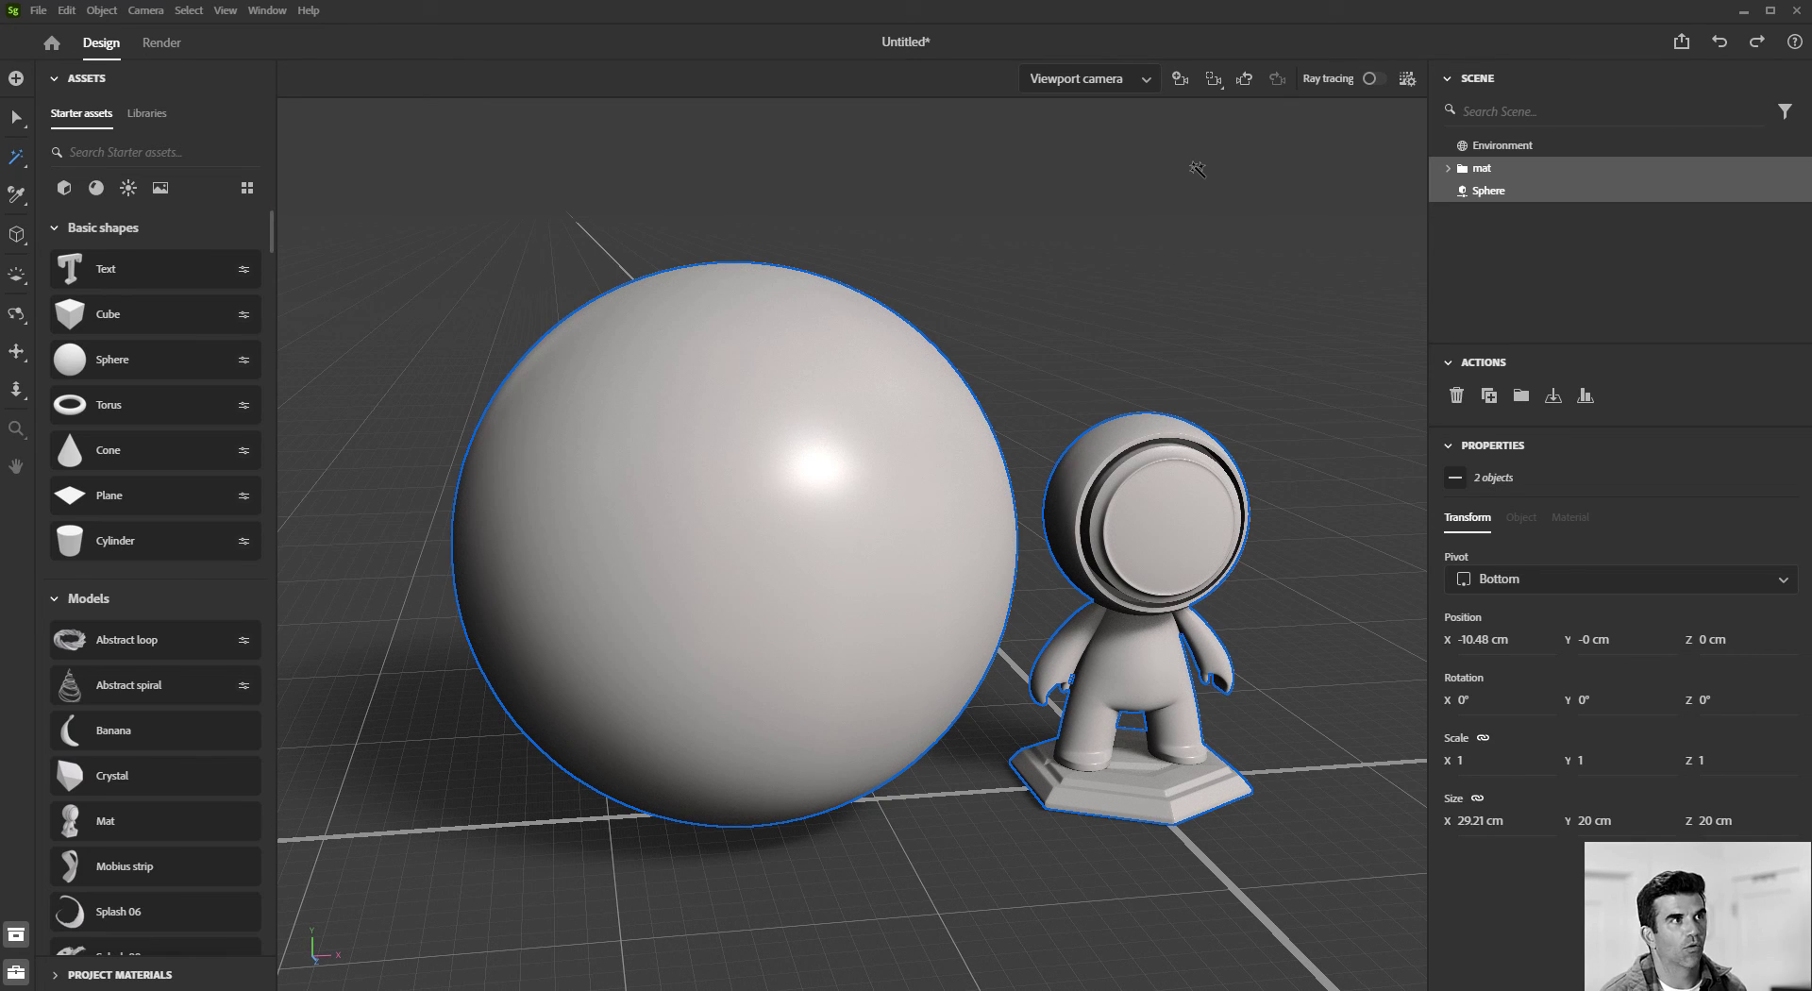
Select only the Sphere, frame the view on it, and orbit around it.
left_click(1215, 83)
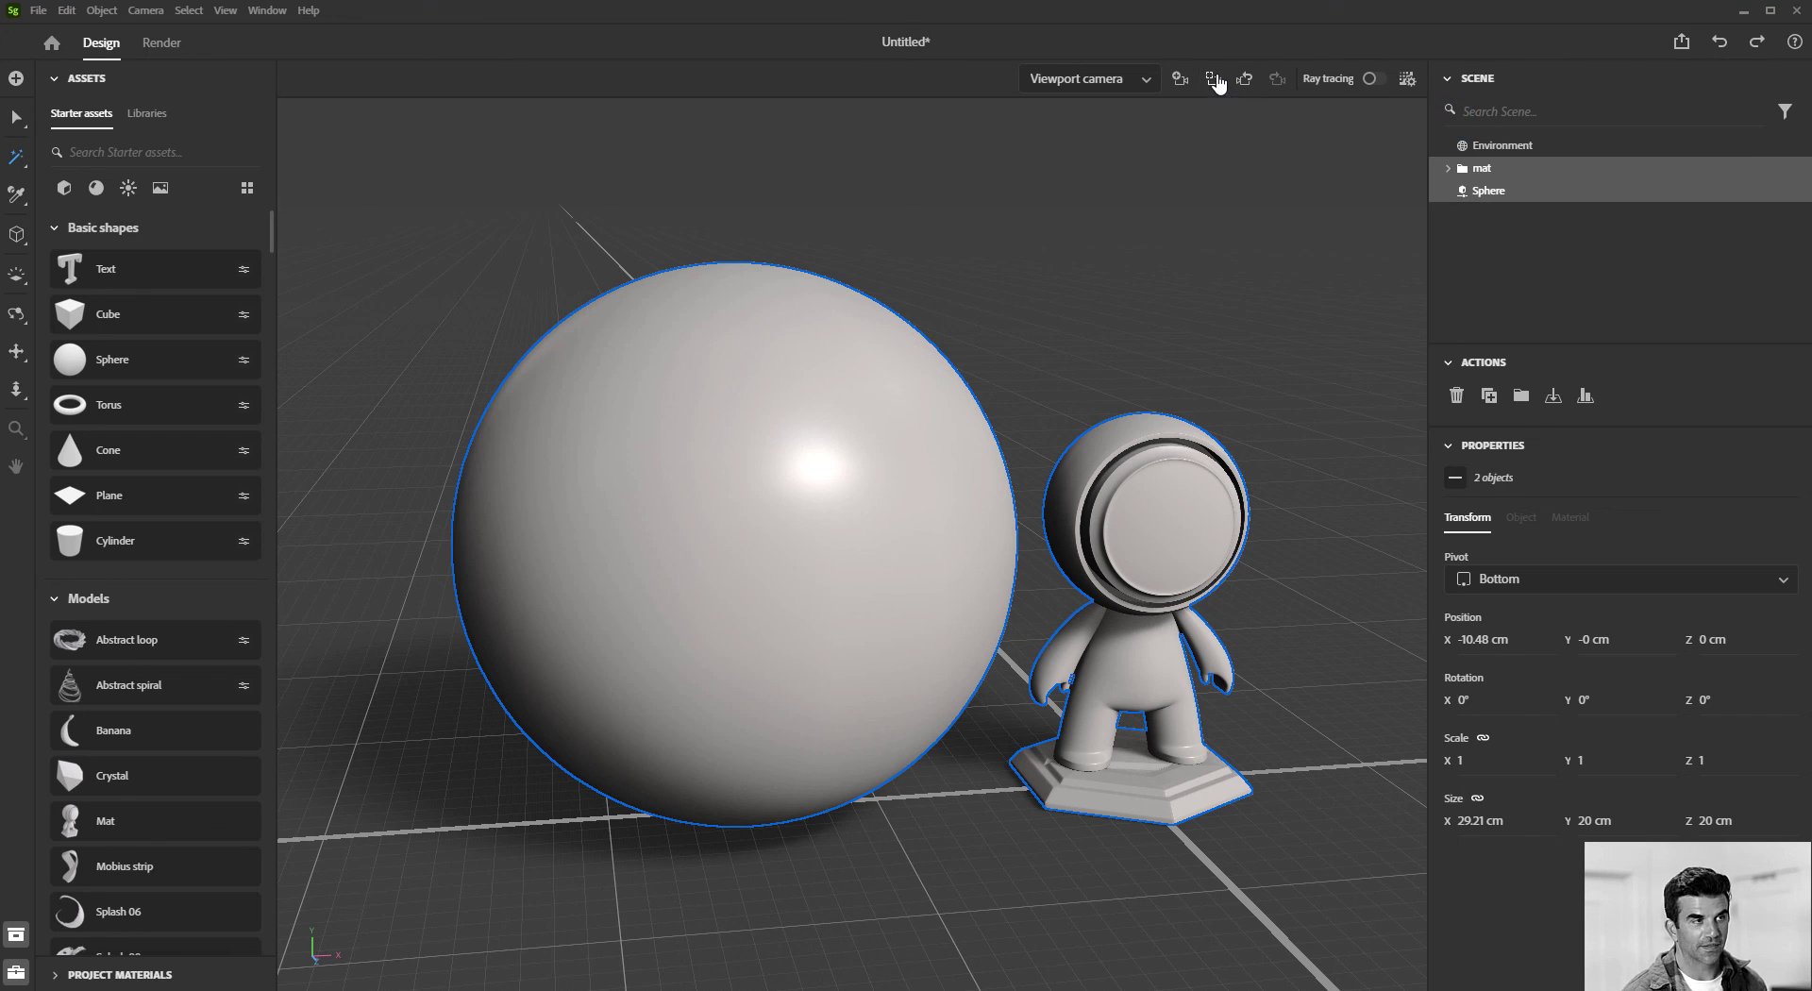
left_click(861, 501)
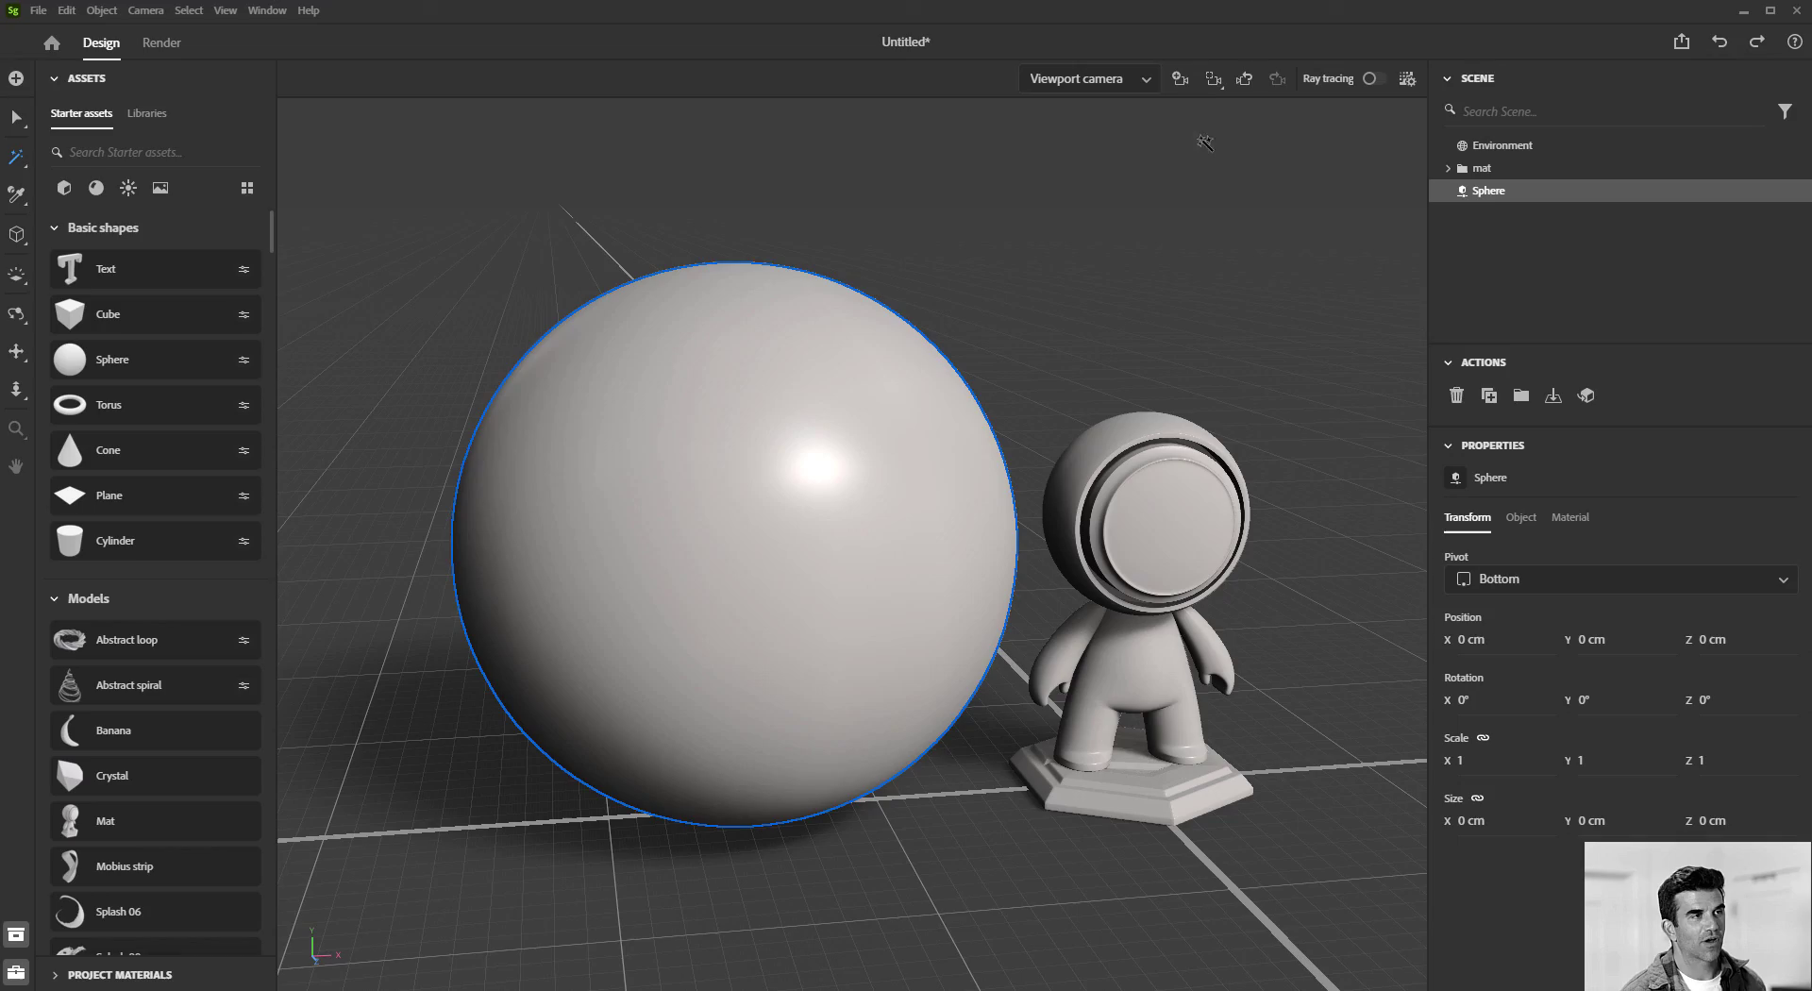
left_click(1212, 90)
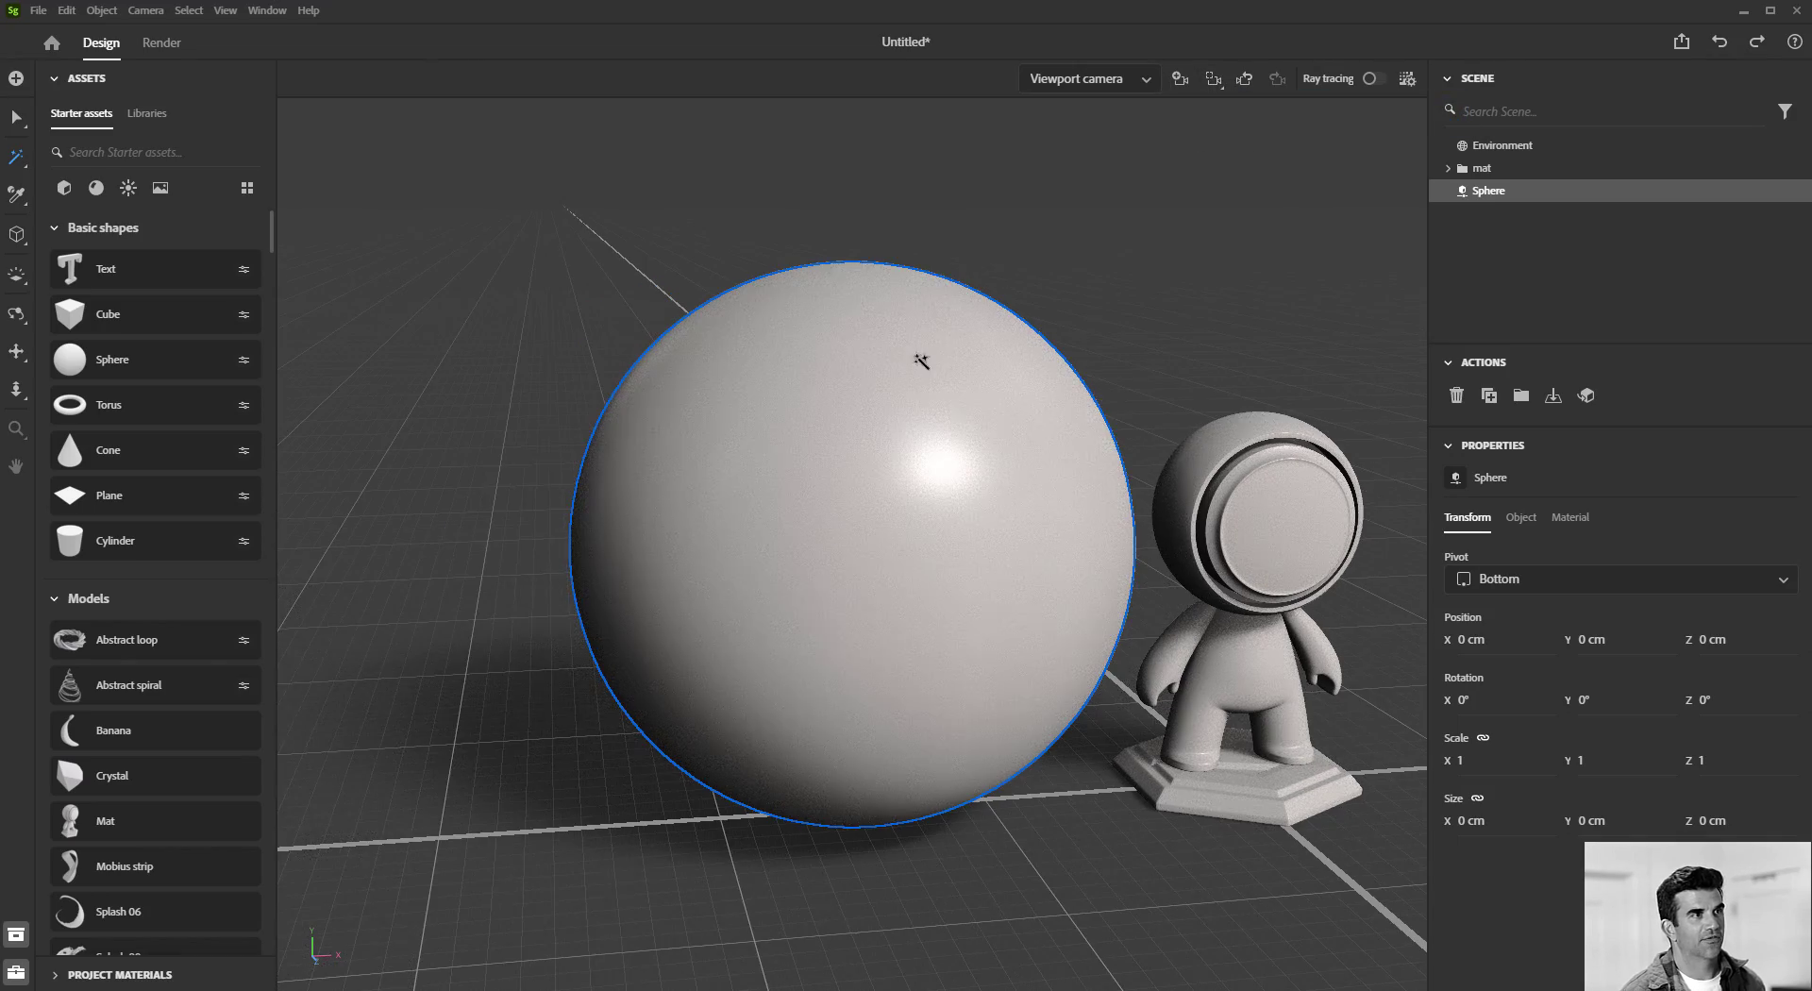
mouse_move(922, 355)
left_mouse_down("alt")
mouse_move(1097, 347)
mouse_move(943, 392)
mouse_move(688, 332)
mouse_move(960, 332)
mouse_move(972, 350)
left_mouse_up("alt")
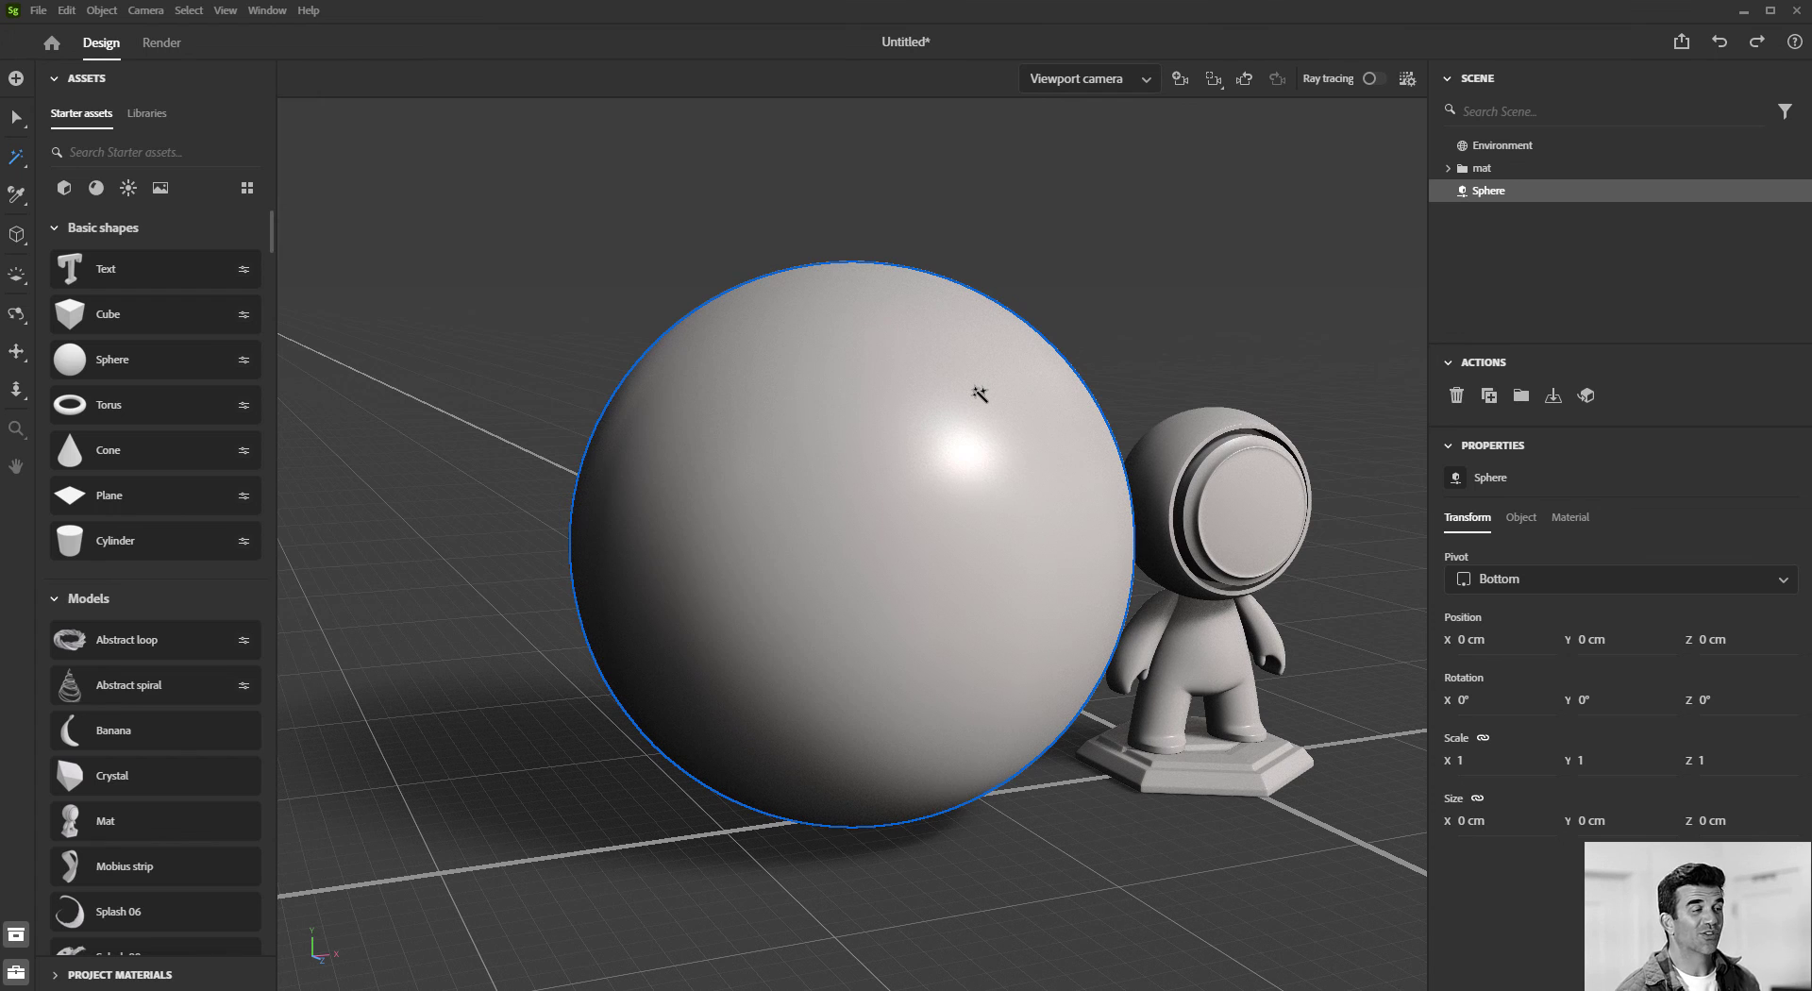